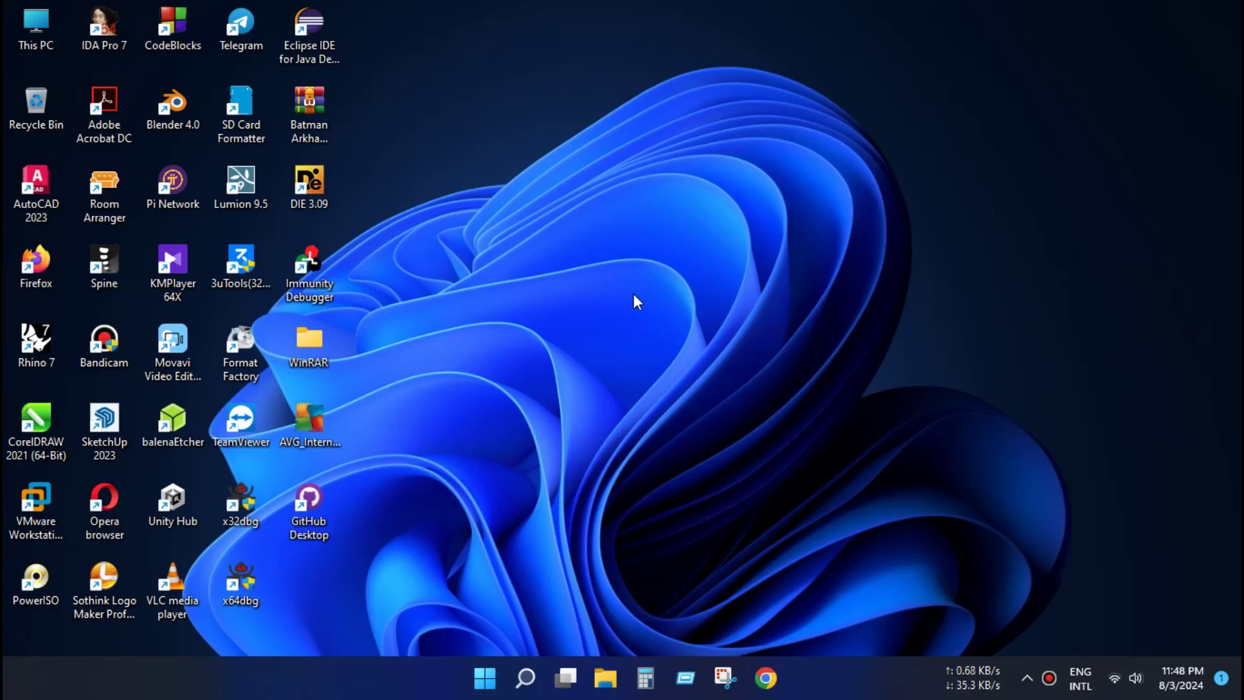
Open This PC to review its six drives, dismiss the SONG (H:) warning, and minimize it
double_click(38, 43)
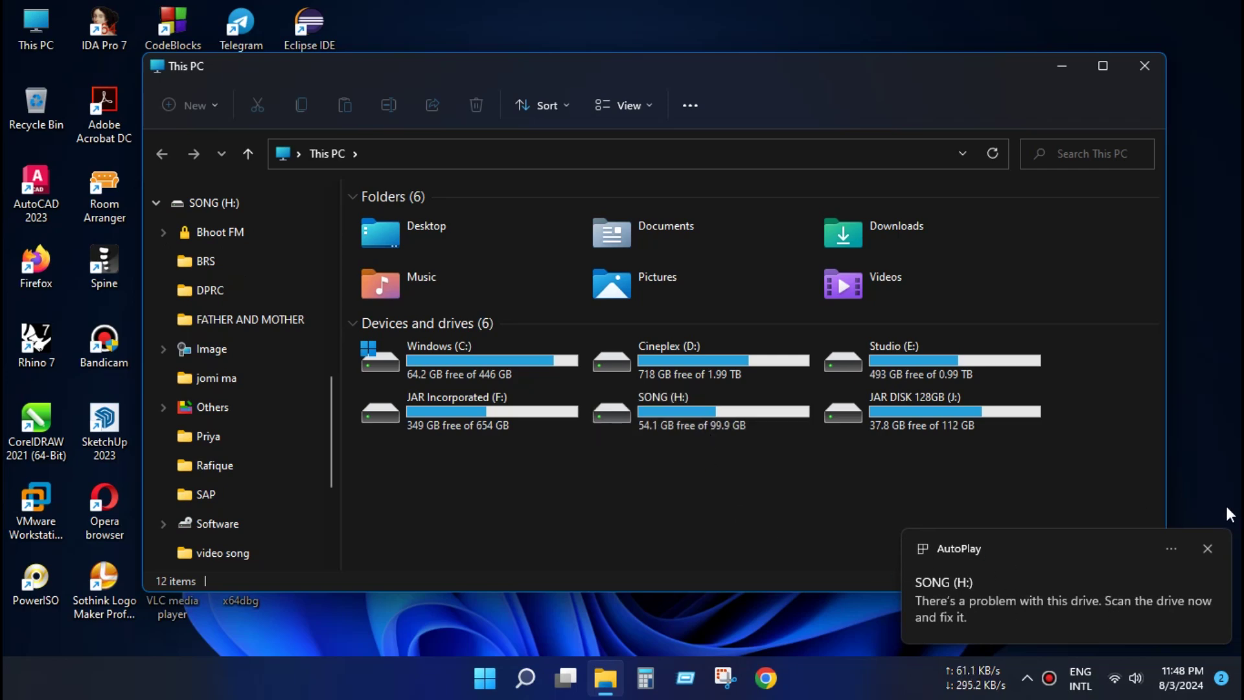
left_click(1207, 549)
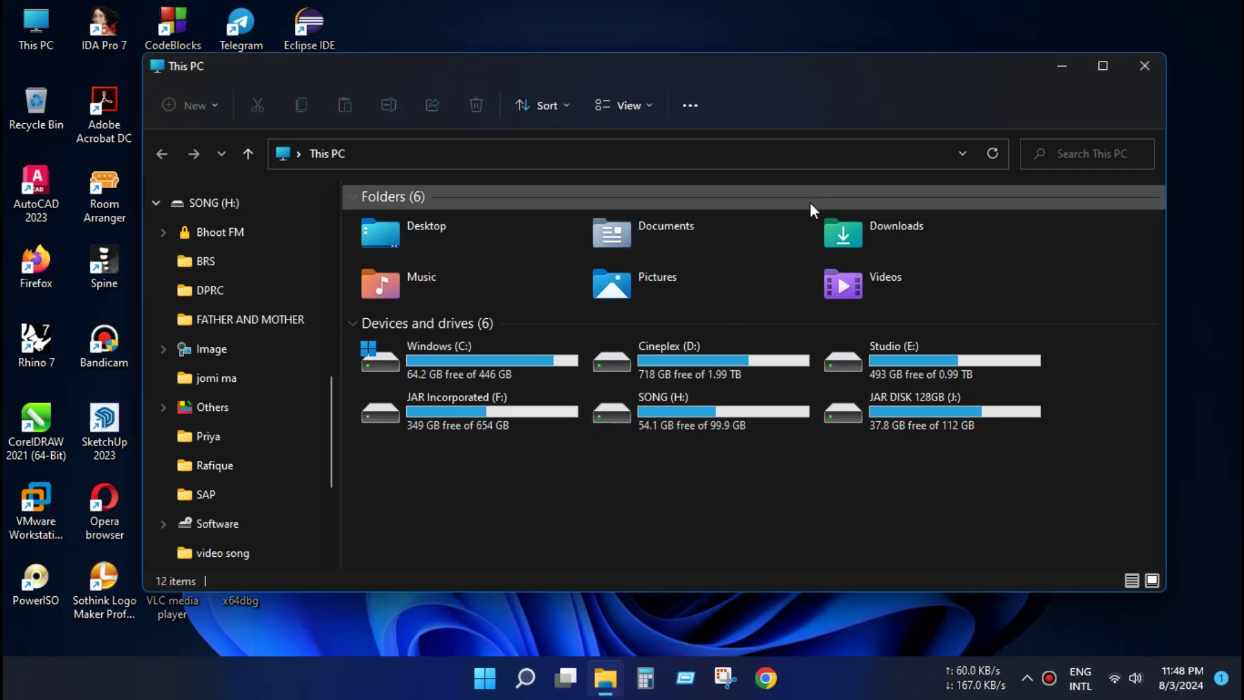
left_click(1061, 66)
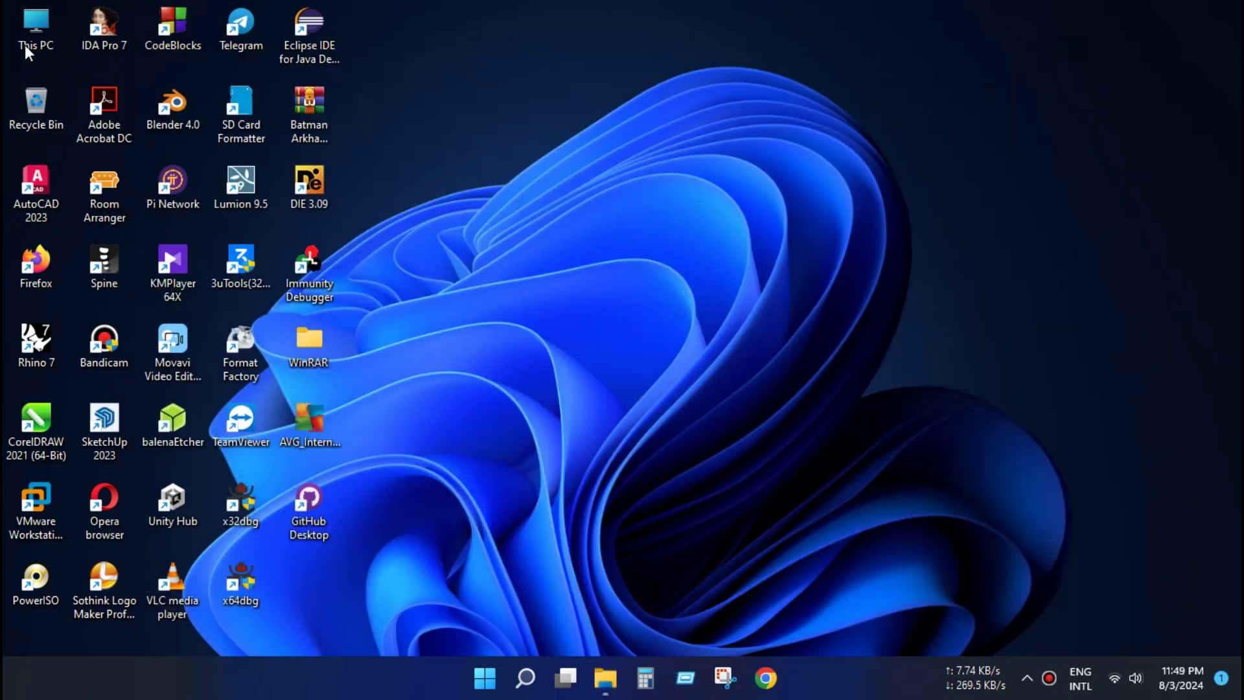
Open Computer Management from This PC's Manage option
right_click(30, 28)
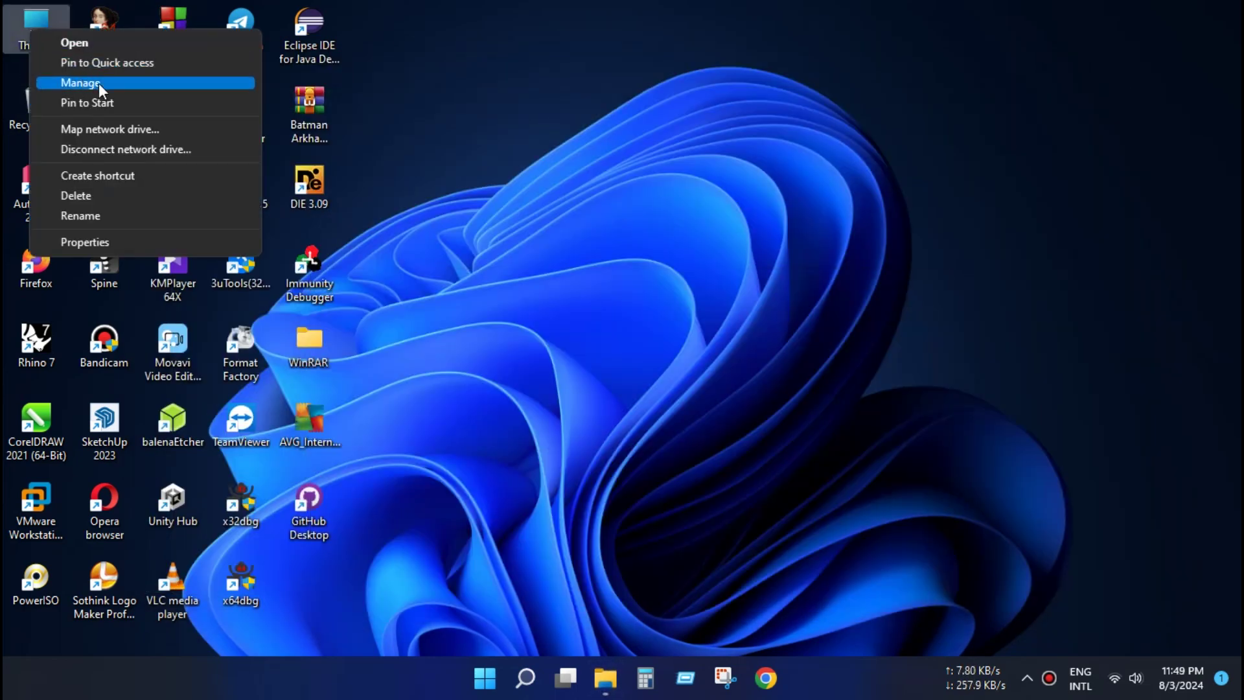
left_click(123, 85)
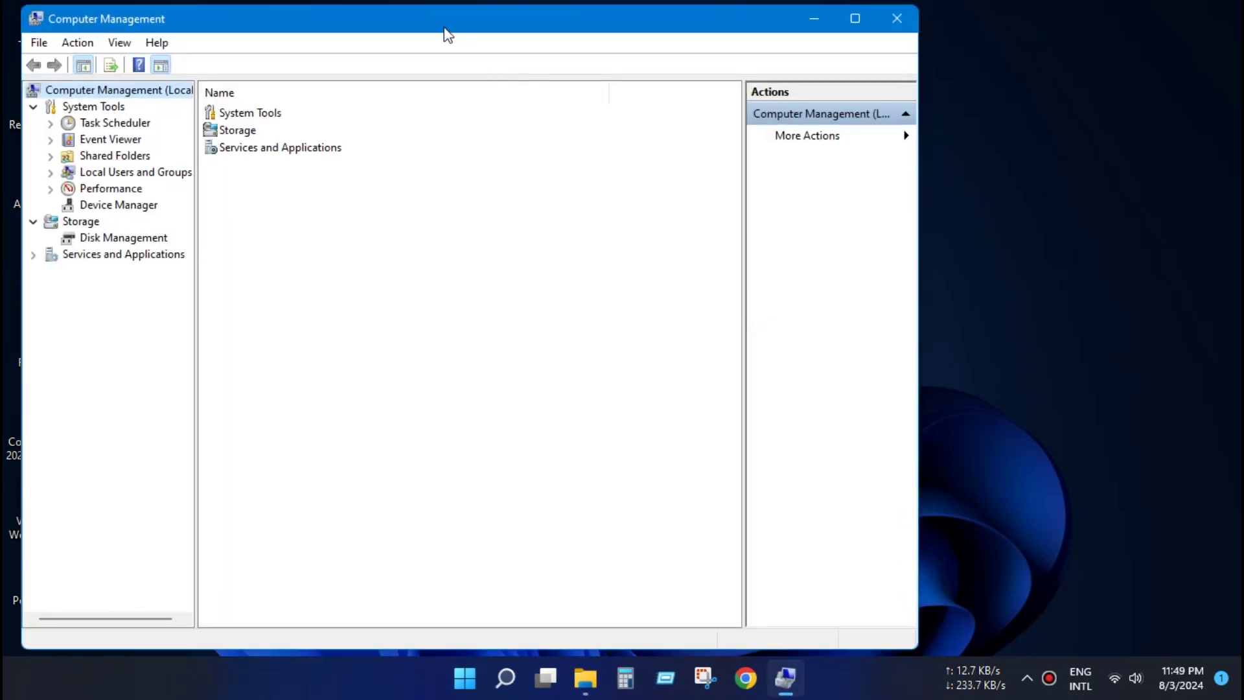
left_click_drag(444, 33, 634, 44)
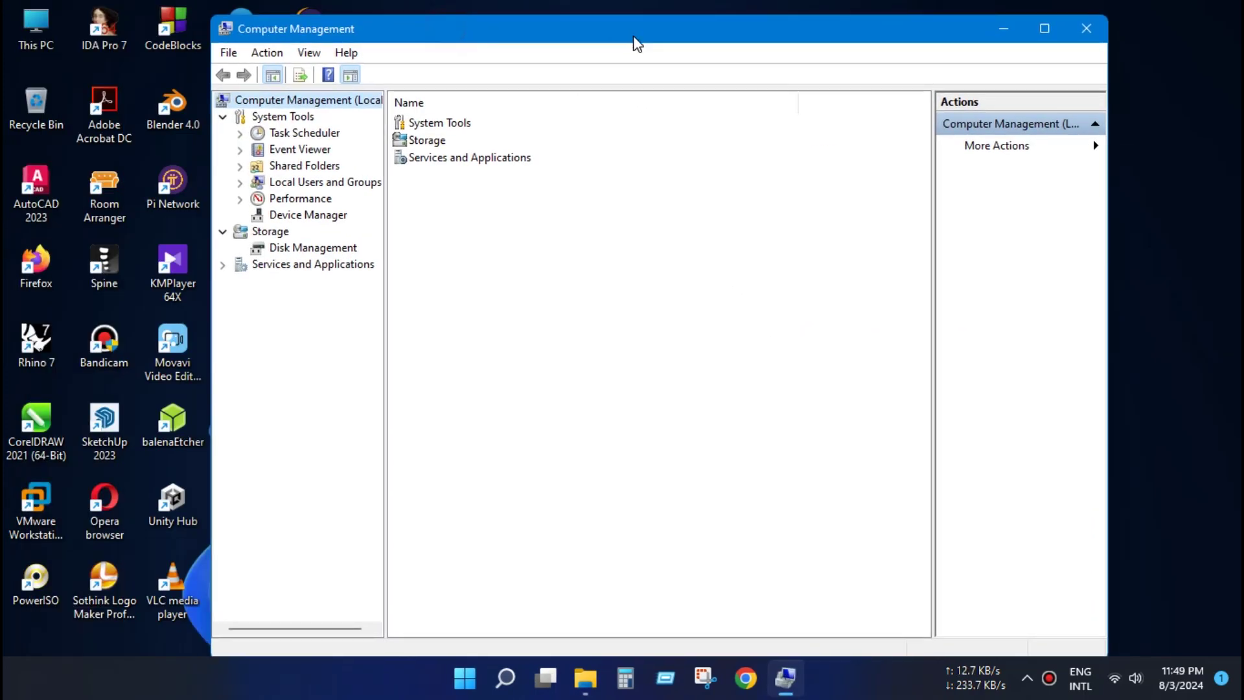
Switch to Disk Management and bring Disk 3's unallocated space and partitions into view
left_click(315, 248)
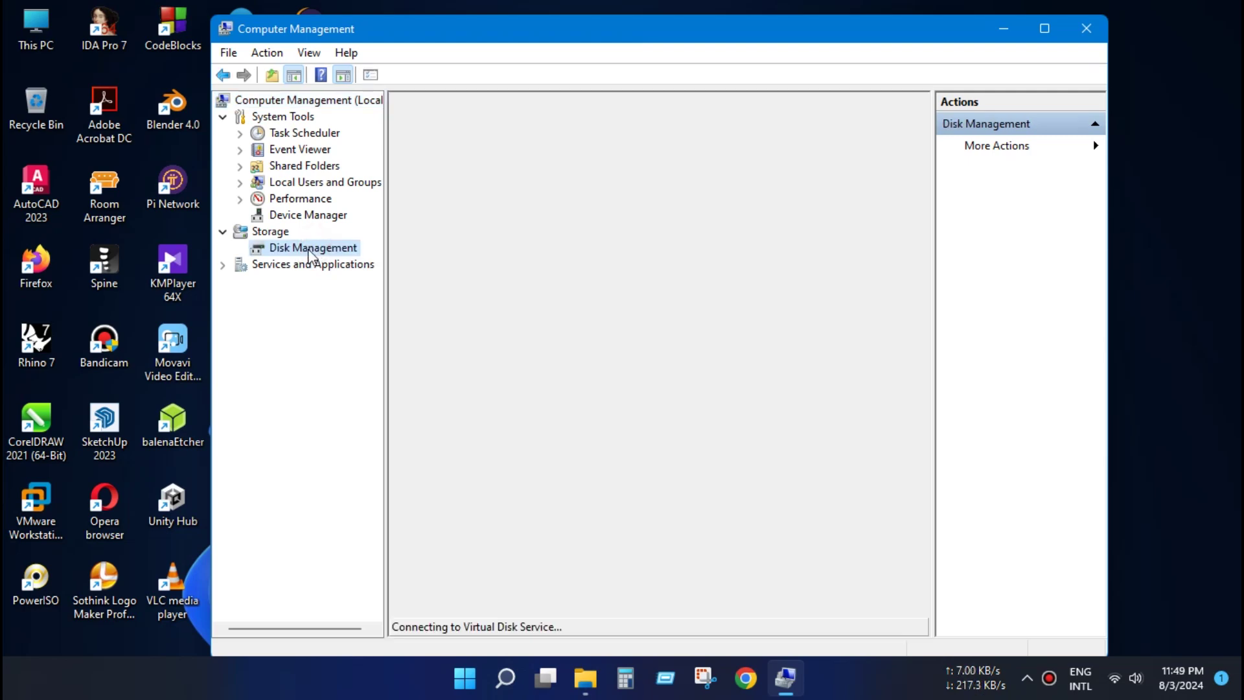
left_click(917, 401)
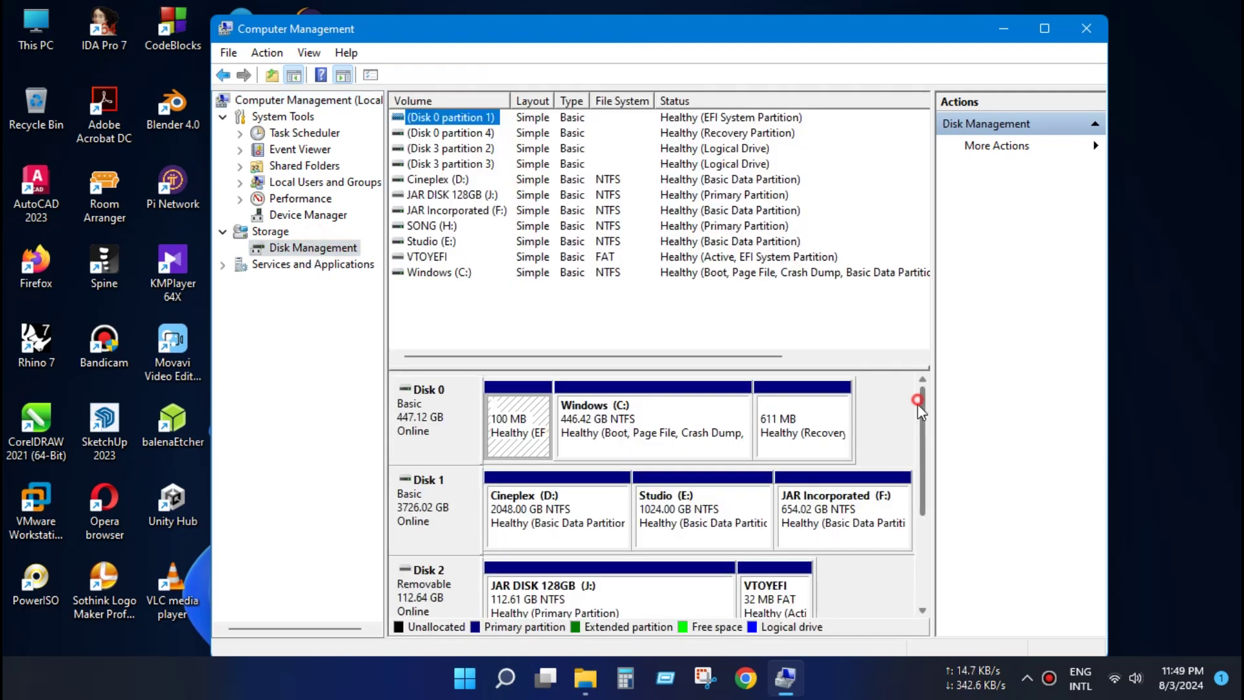
left_click_drag(918, 403, 917, 487)
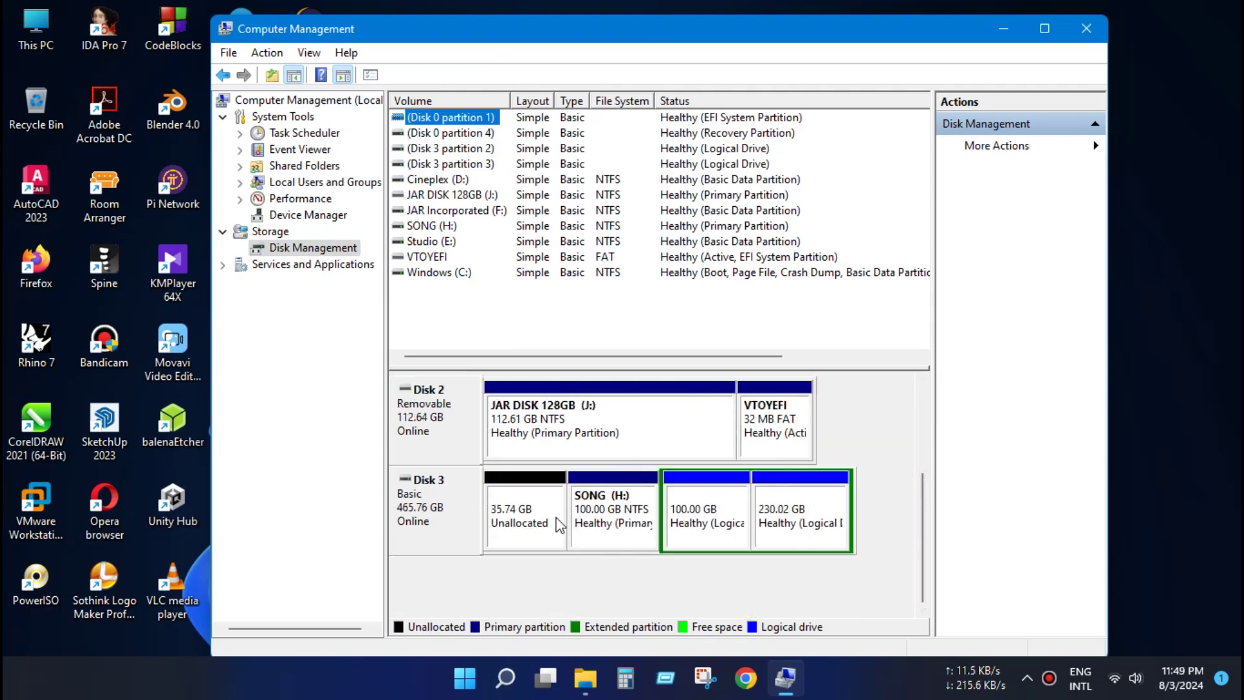
left_click(509, 504)
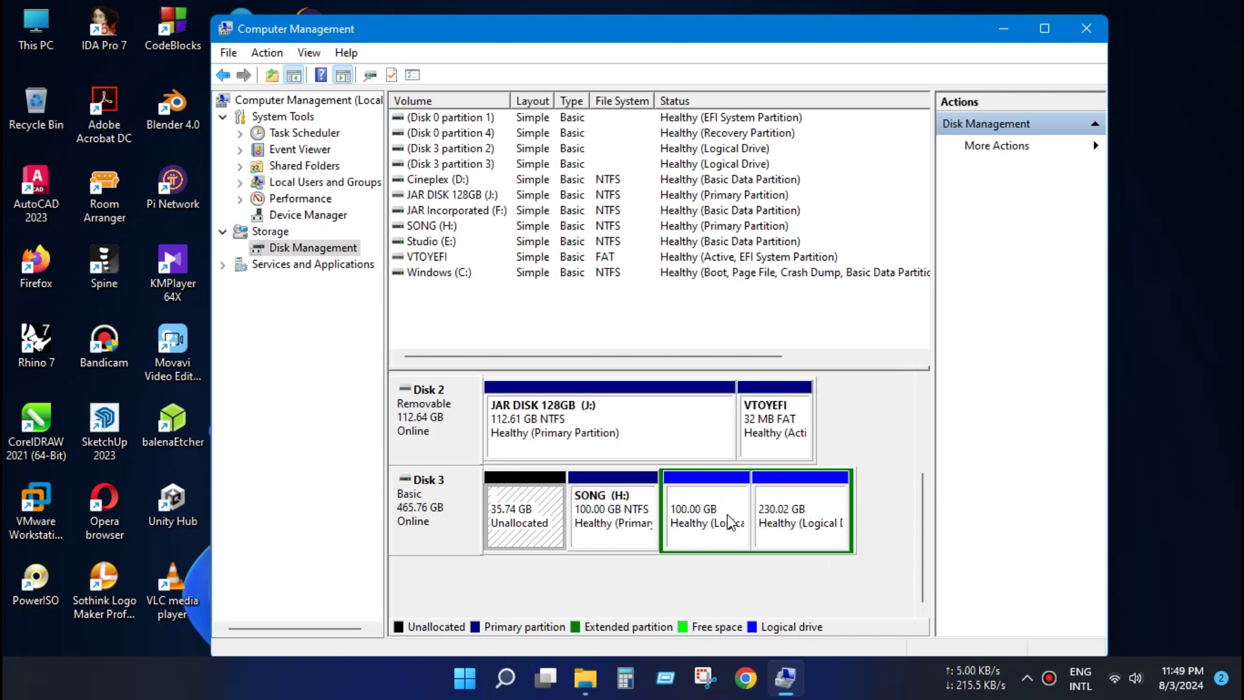
Assign drive letter G to Disk 3's 100 GB logical partition, making it GAME (G:)
left_click(699, 491)
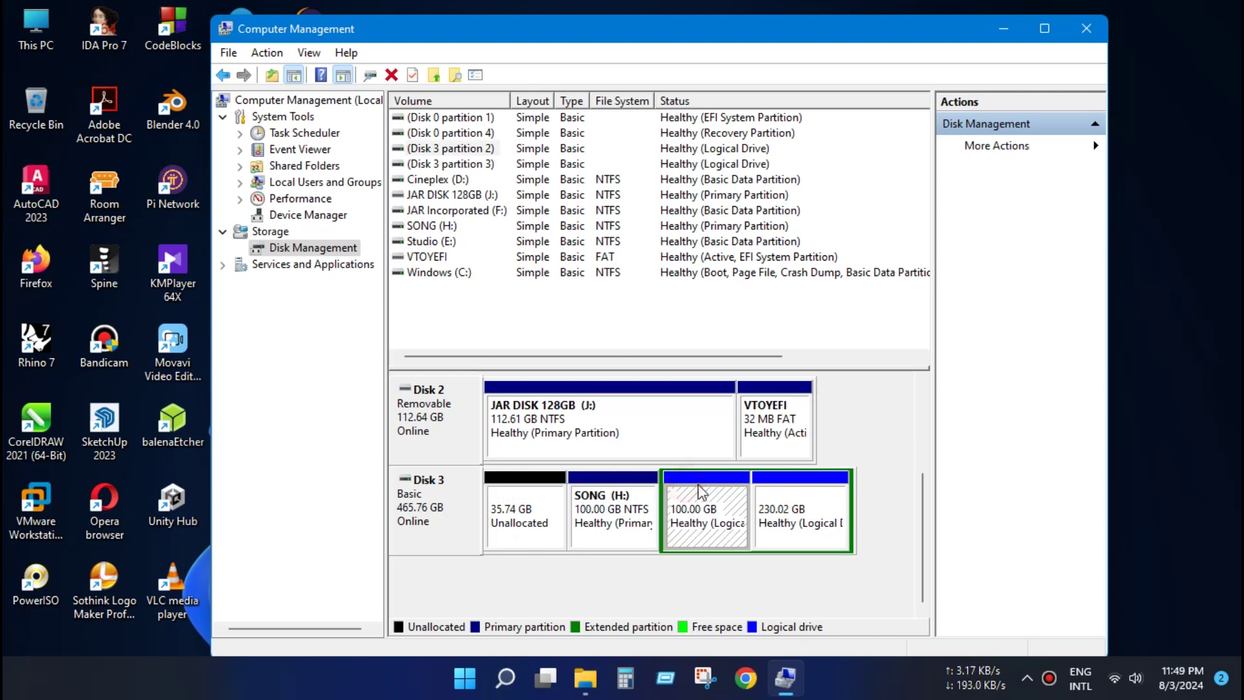
right_click(699, 491)
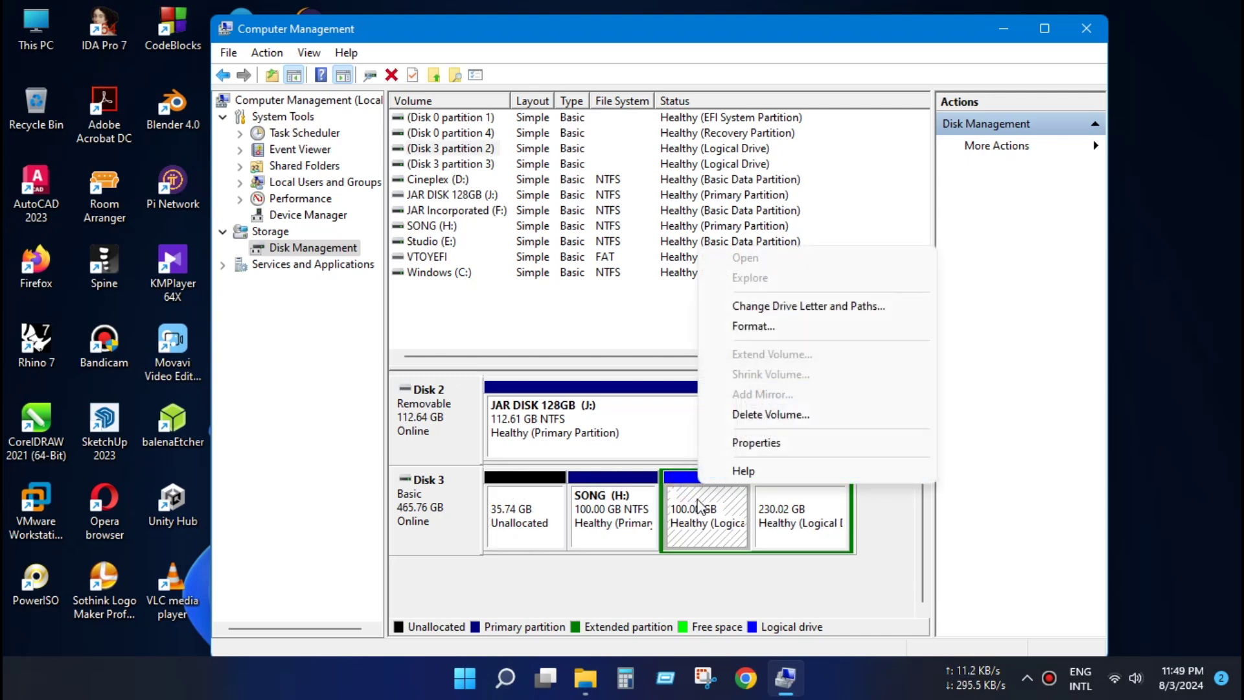
left_click(778, 310)
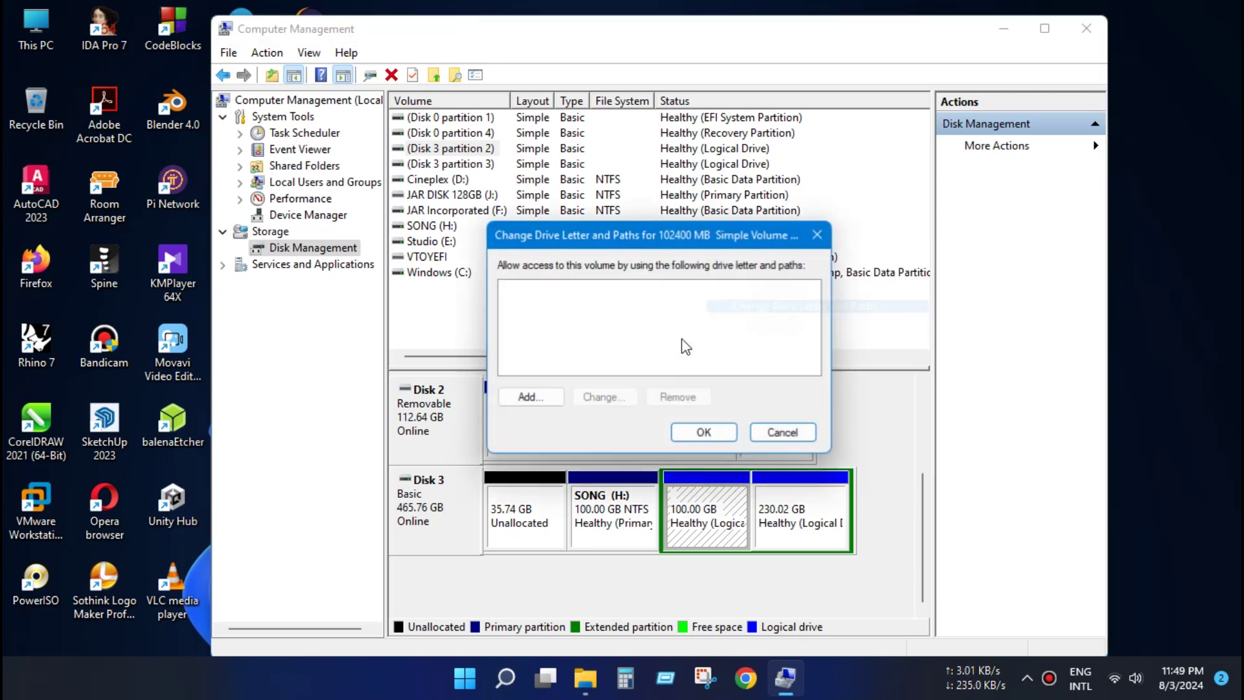
left_click(530, 397)
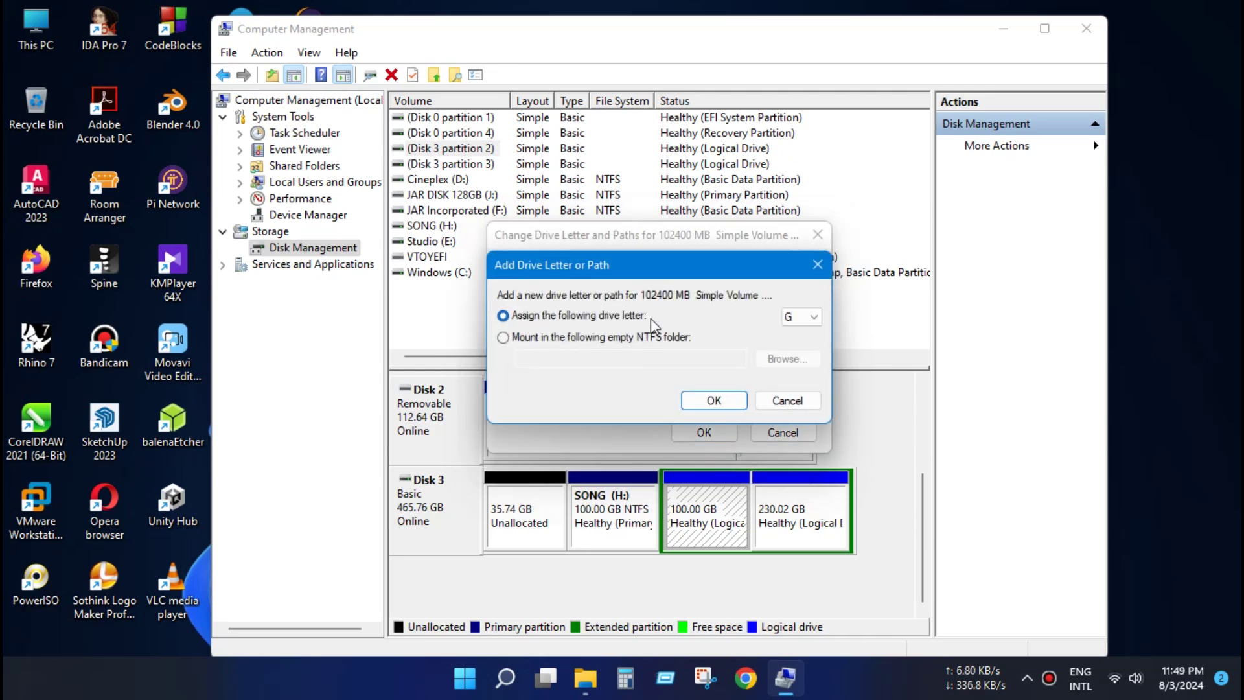
left_click(713, 400)
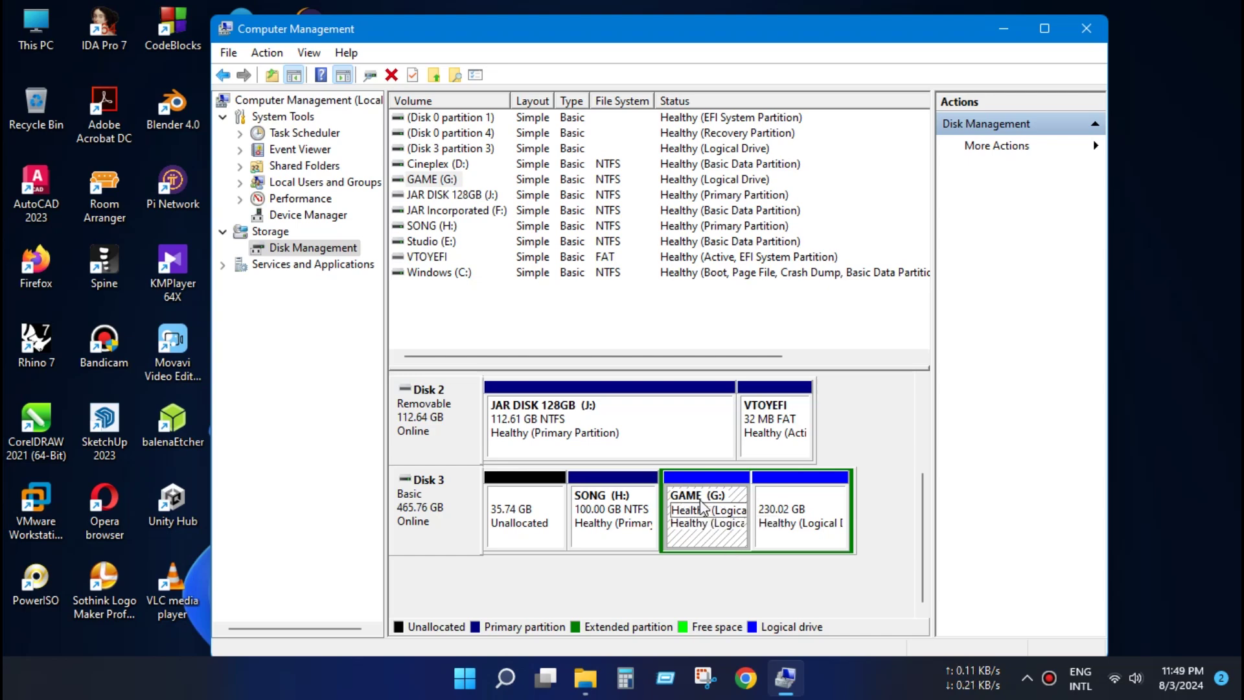
left_click(793, 510)
Assign letter I to the 230.02 GB partition as MOVIES (I:), then minimize Computer Management
right_click(793, 489)
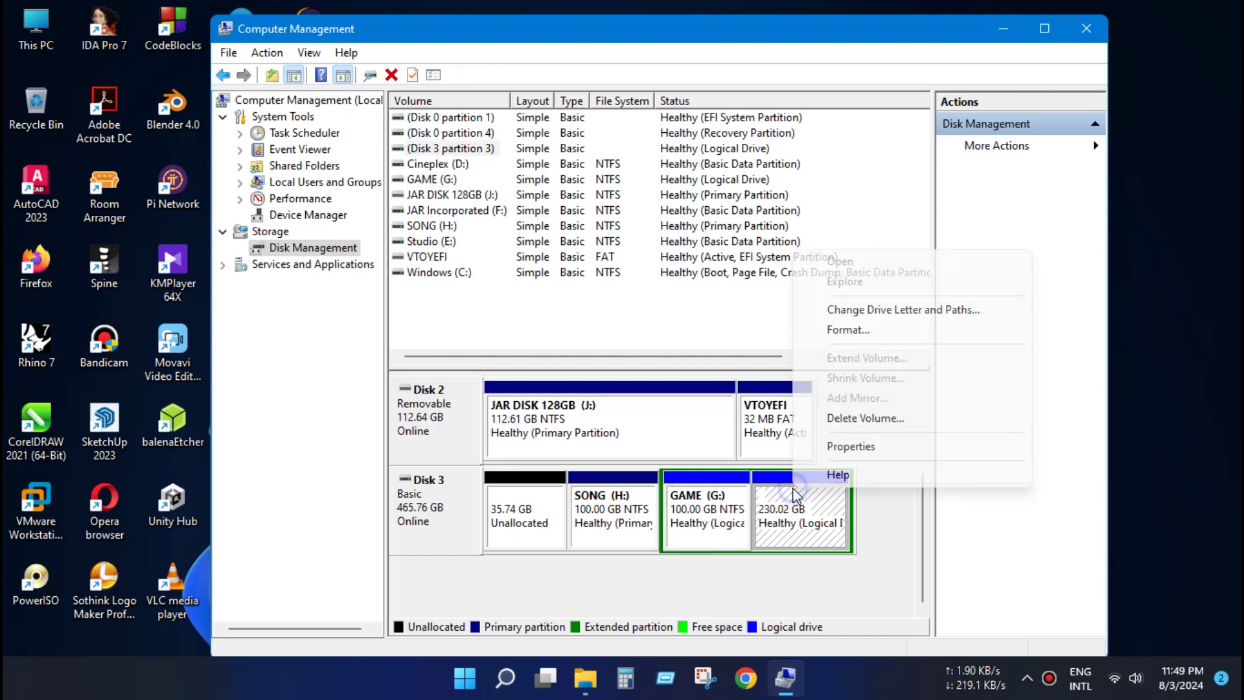
left_click(892, 311)
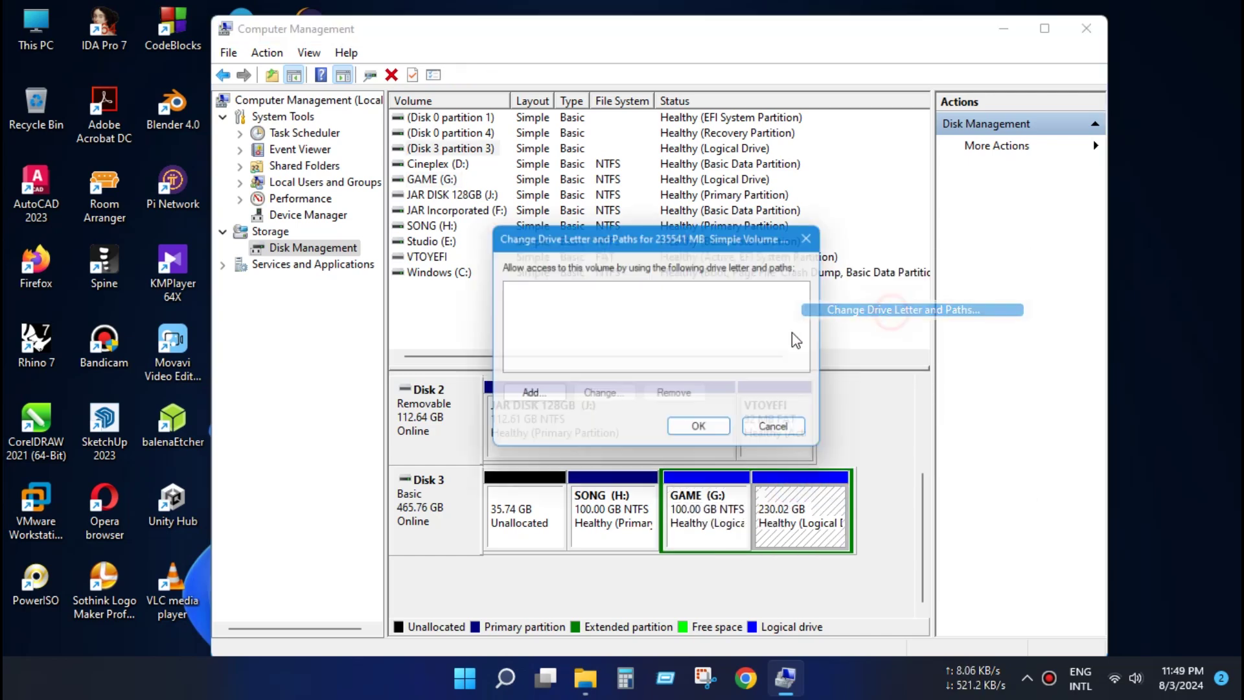
left_click(539, 396)
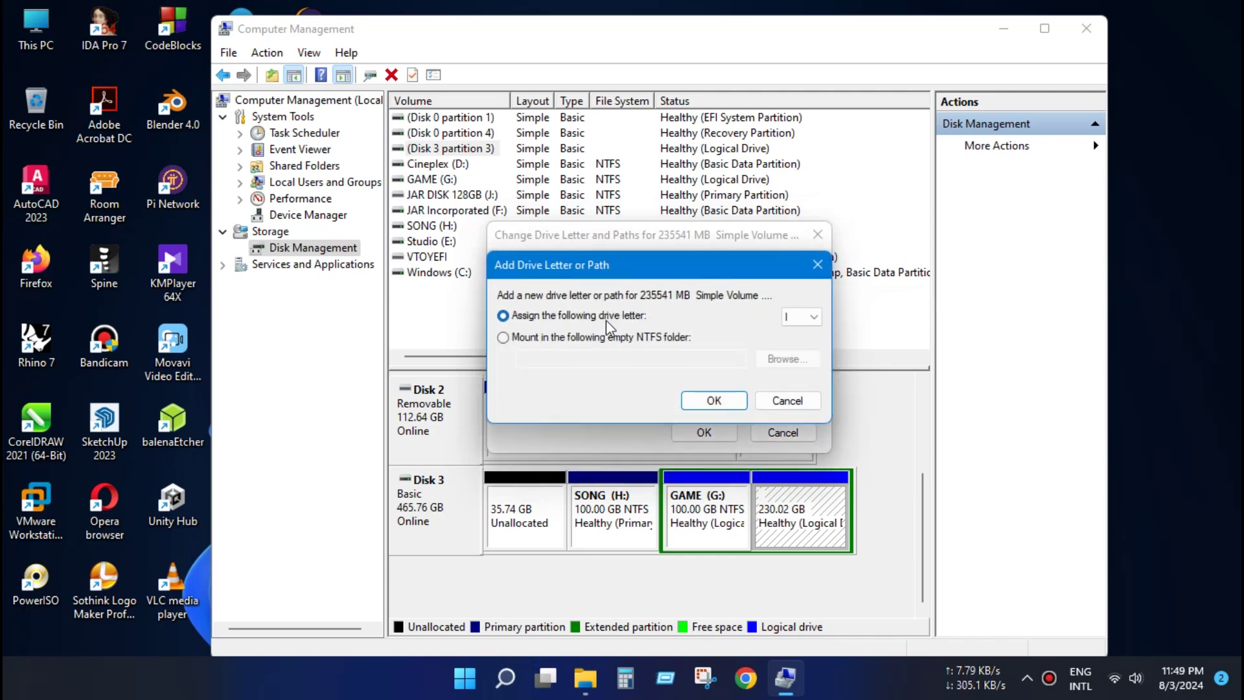
left_click(713, 400)
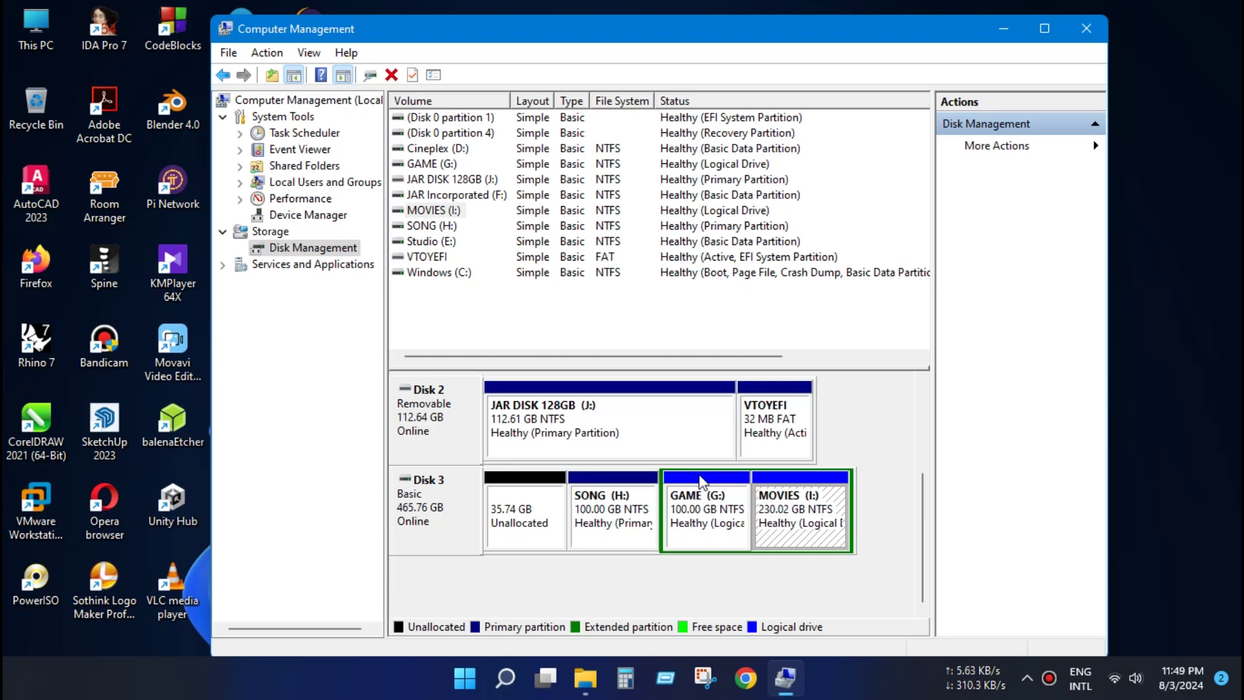
right_click(735, 512)
left_click(1003, 28)
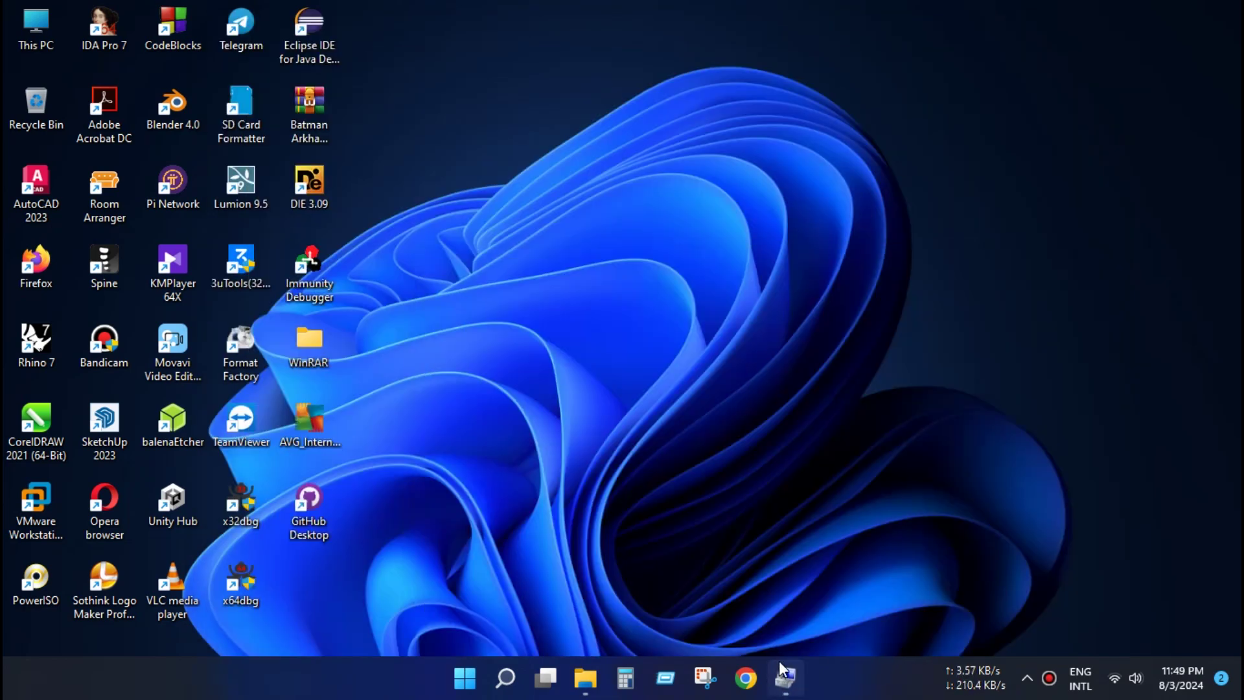
Confirm This PC now lists eight drives, including GAME (G:) and MOVIES (I:)
left_click(585, 677)
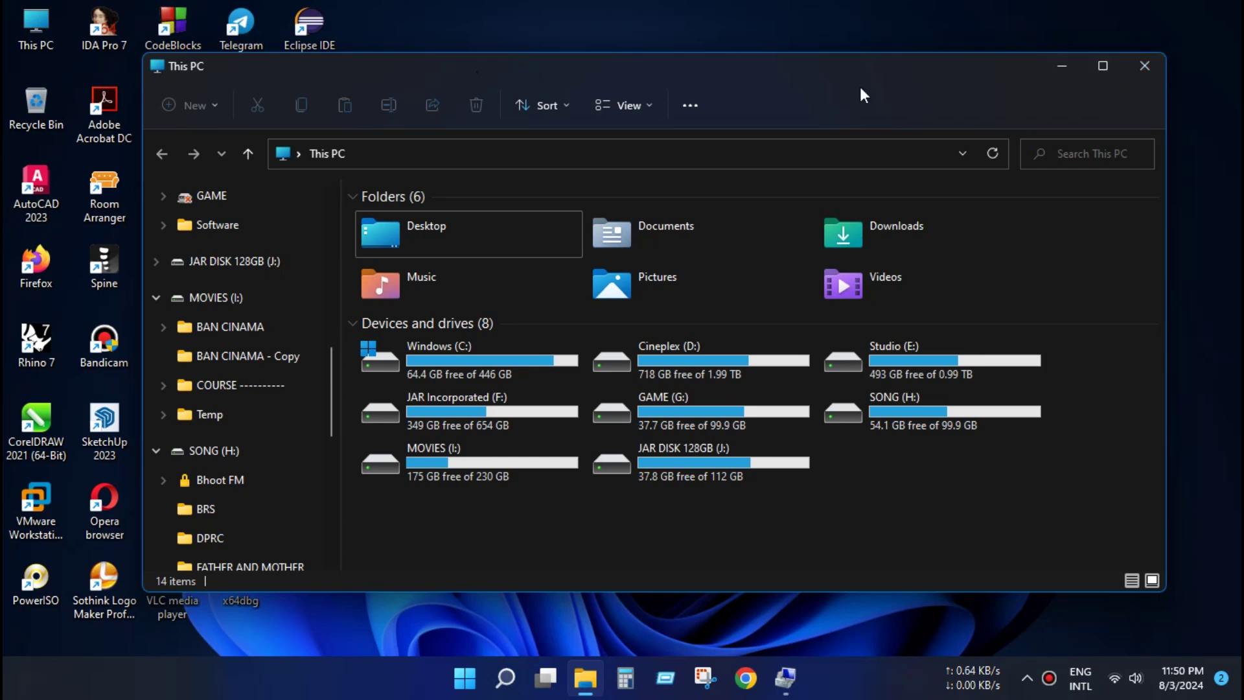
left_click(1061, 68)
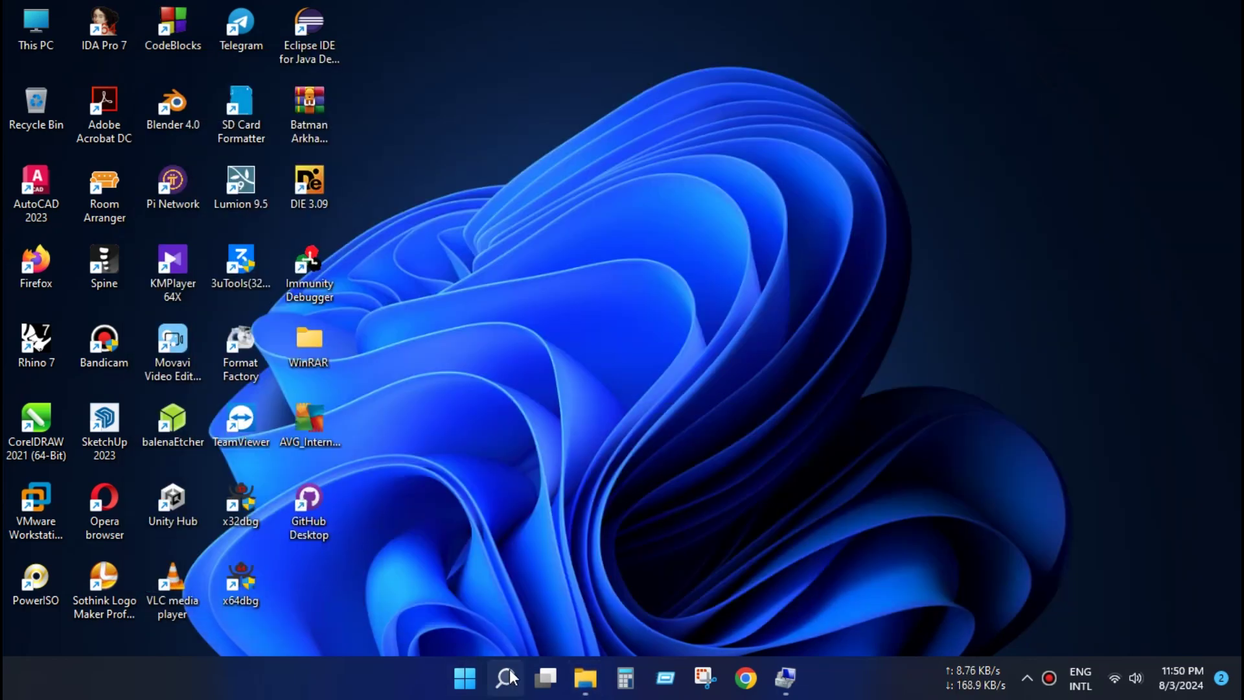
left_click(508, 674)
Launch Command Prompt from a Windows search for cmd
type("cmd")
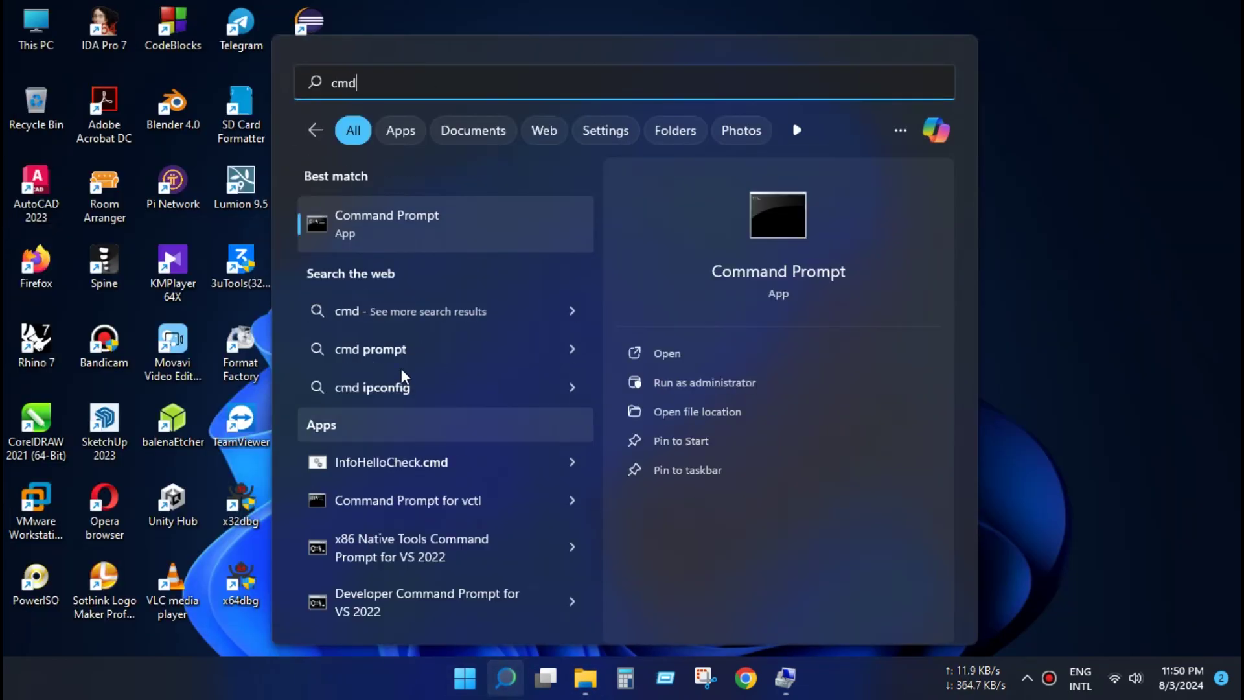
left_click(444, 222)
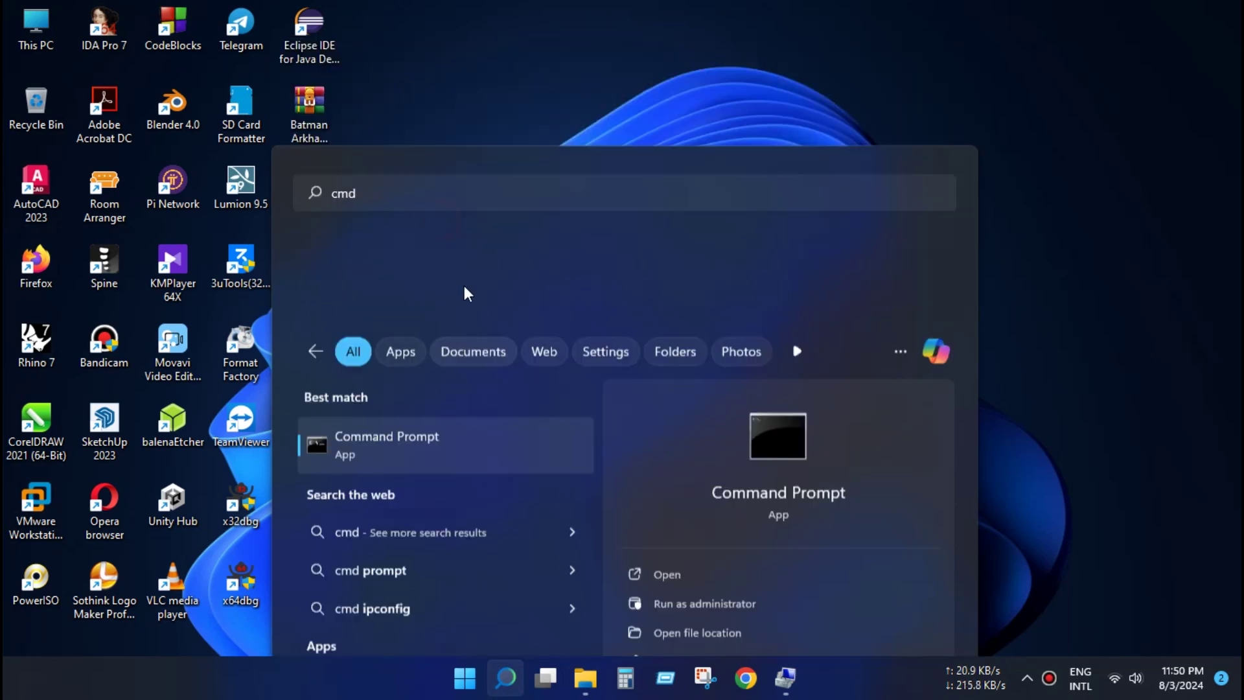
left_click_drag(396, 95, 515, 169)
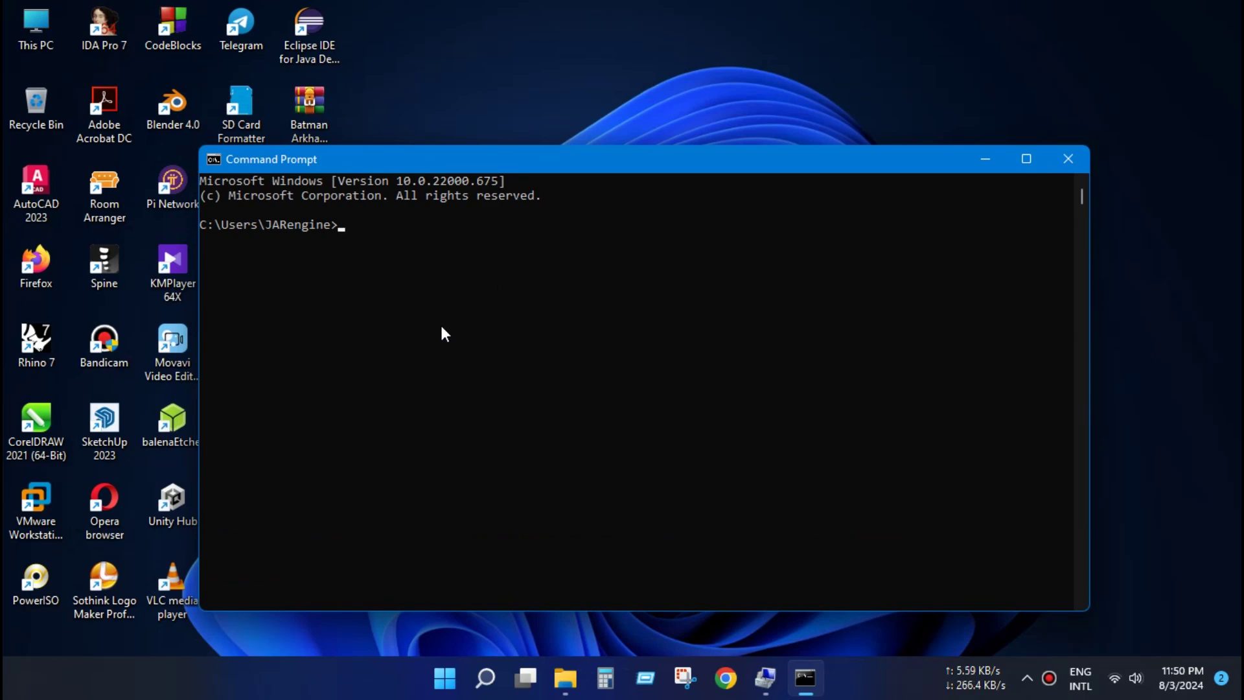
Run chkdsk G: on the GAME drive, which reports no problems
type("chkdsk")
mouse_move(561, 677)
left_click(581, 572)
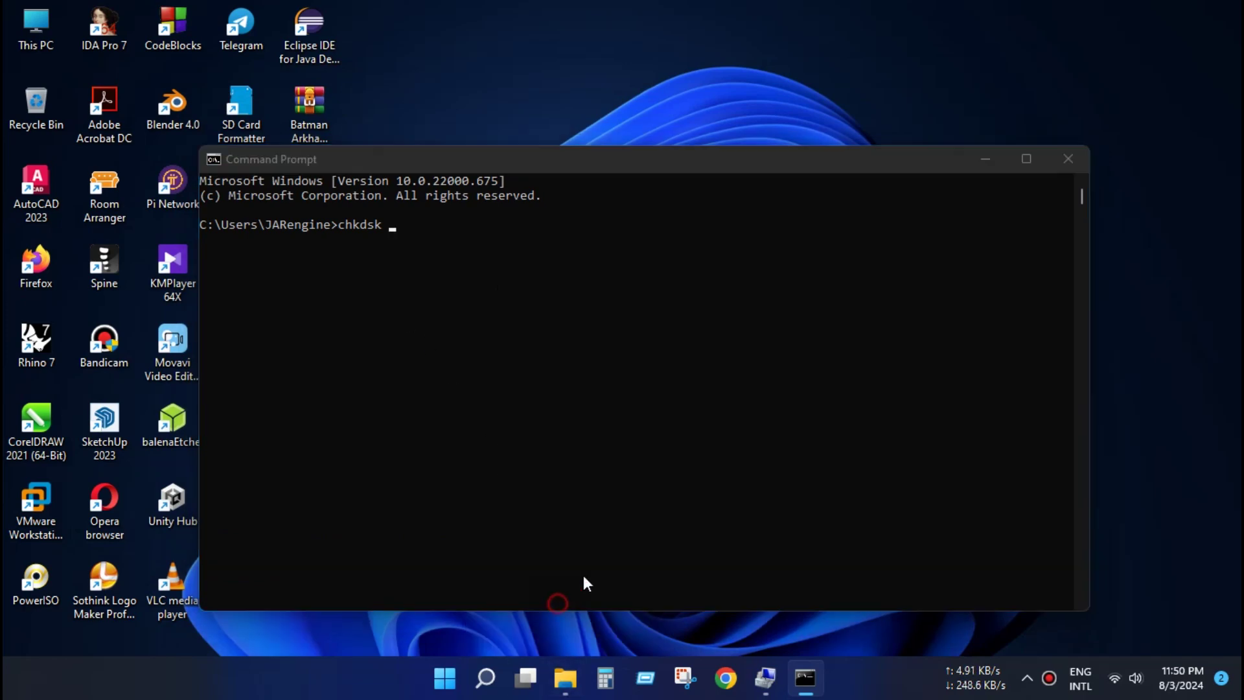
left_click(653, 415)
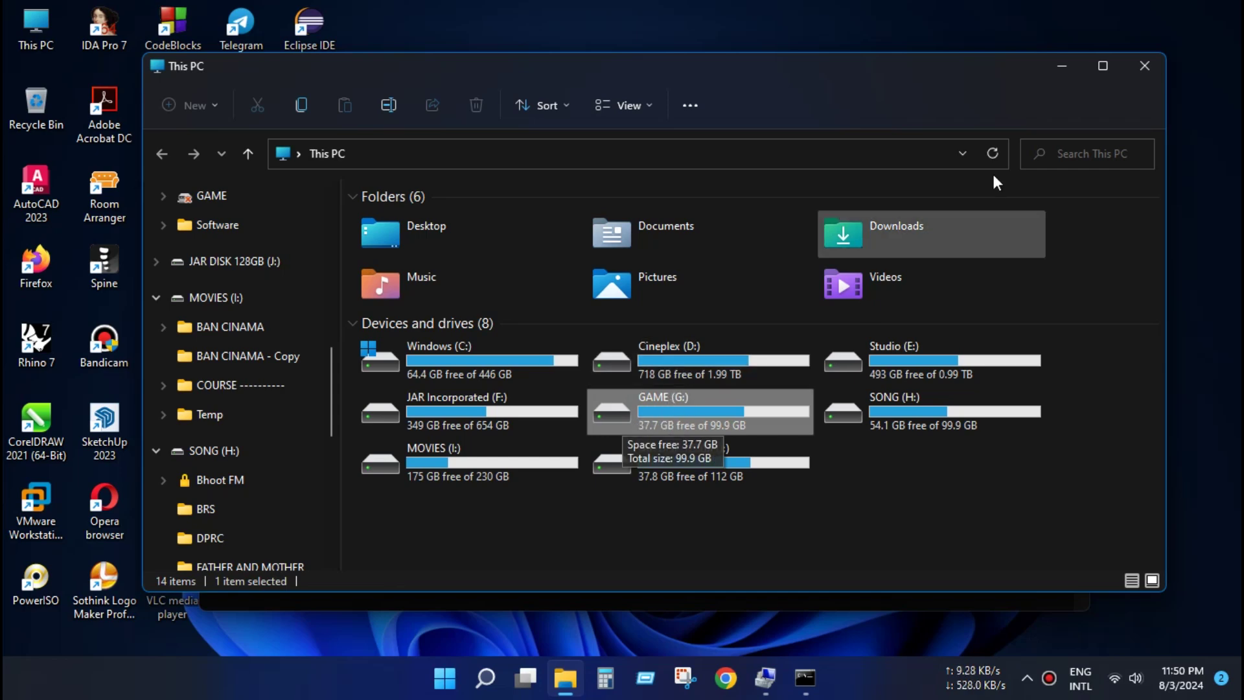
left_click(1062, 66)
left_click(561, 252)
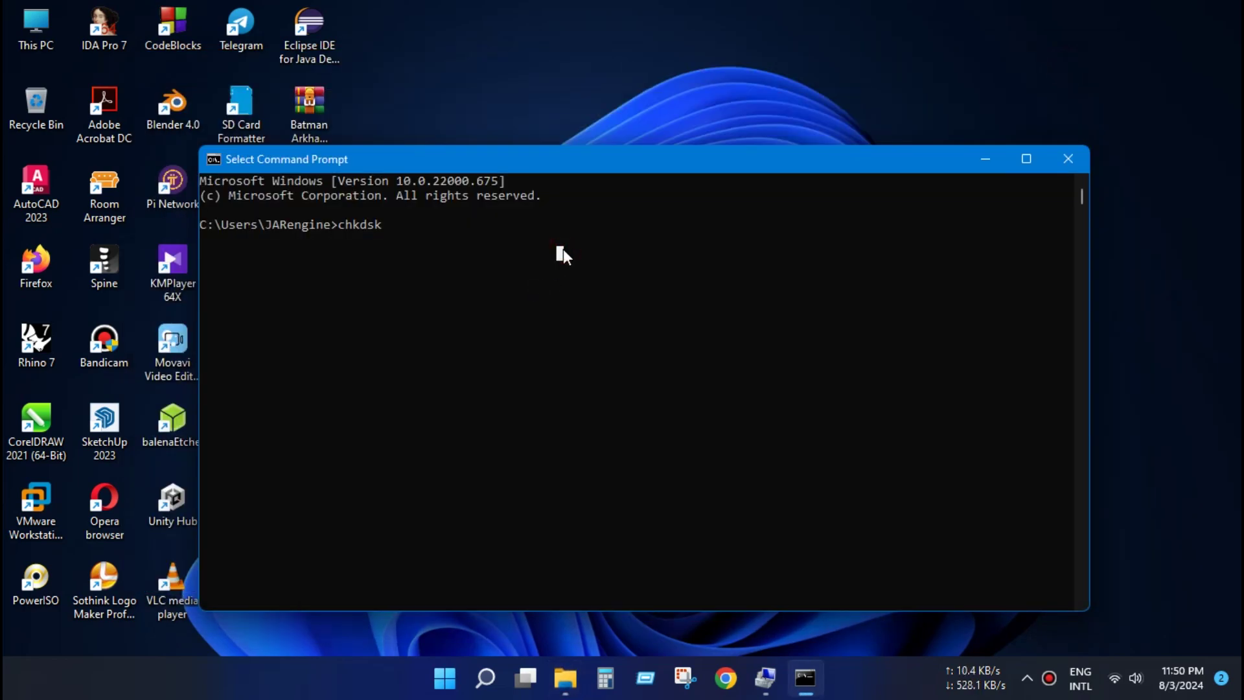
type("G:")
key("Return")
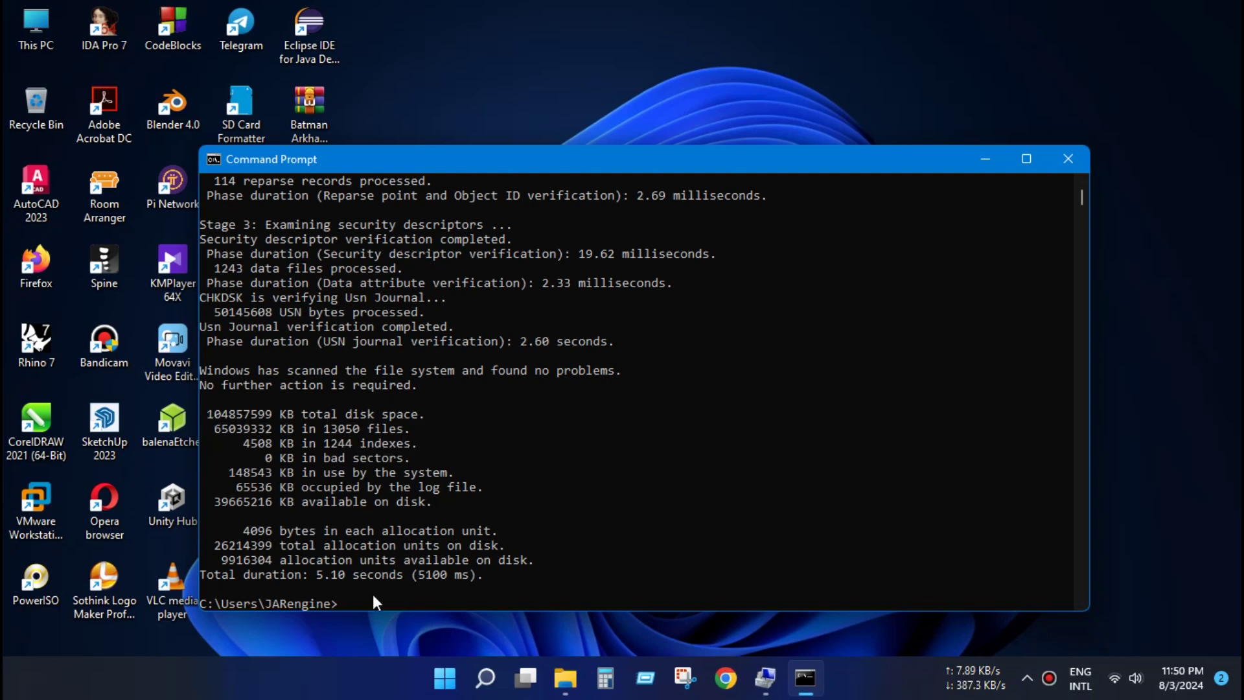
Reopen This PC from the desktop beside the console
left_click(53, 55)
double_click(52, 48)
left_click_drag(585, 67, 798, 95)
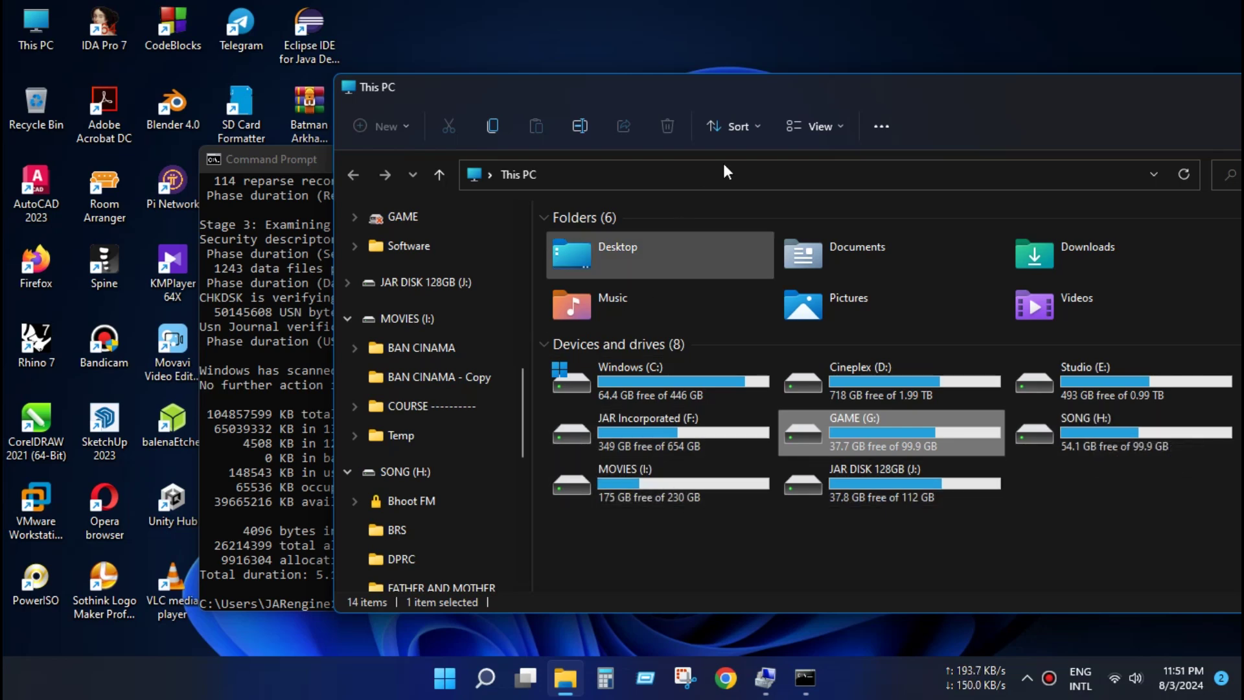
Run chkdsk I: on MOVIES, confirm no problems found, and bring This PC back up
double_click(832, 94)
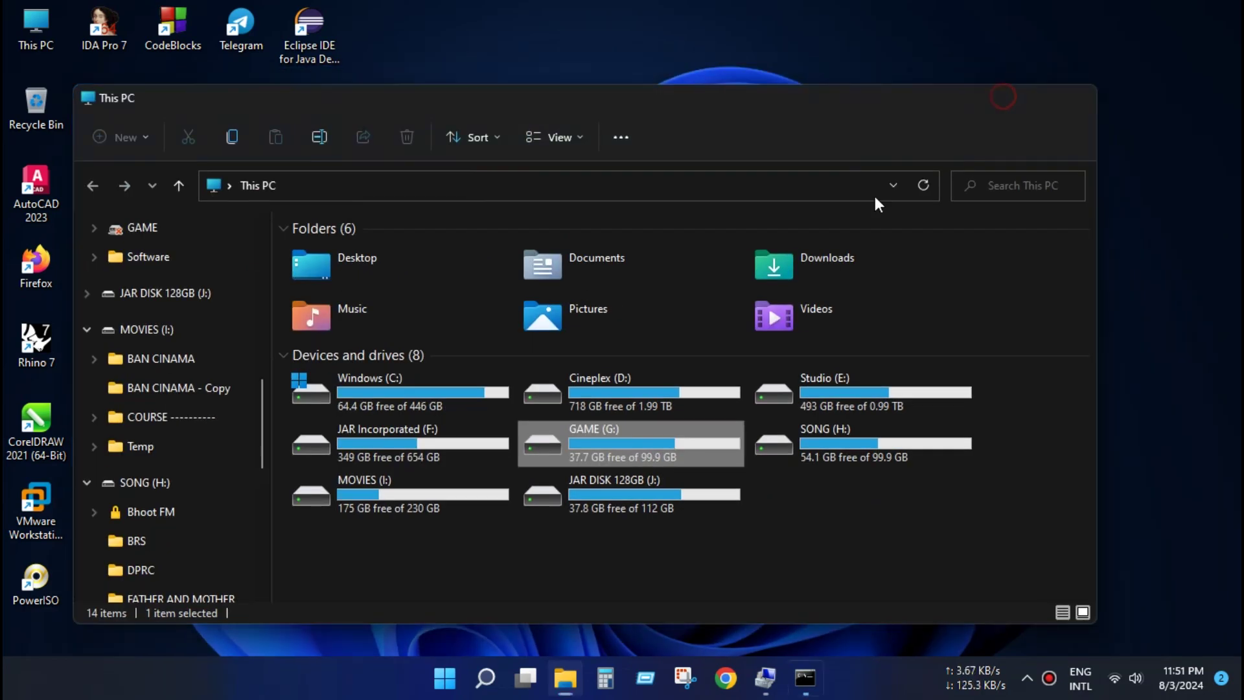
left_click(748, 469)
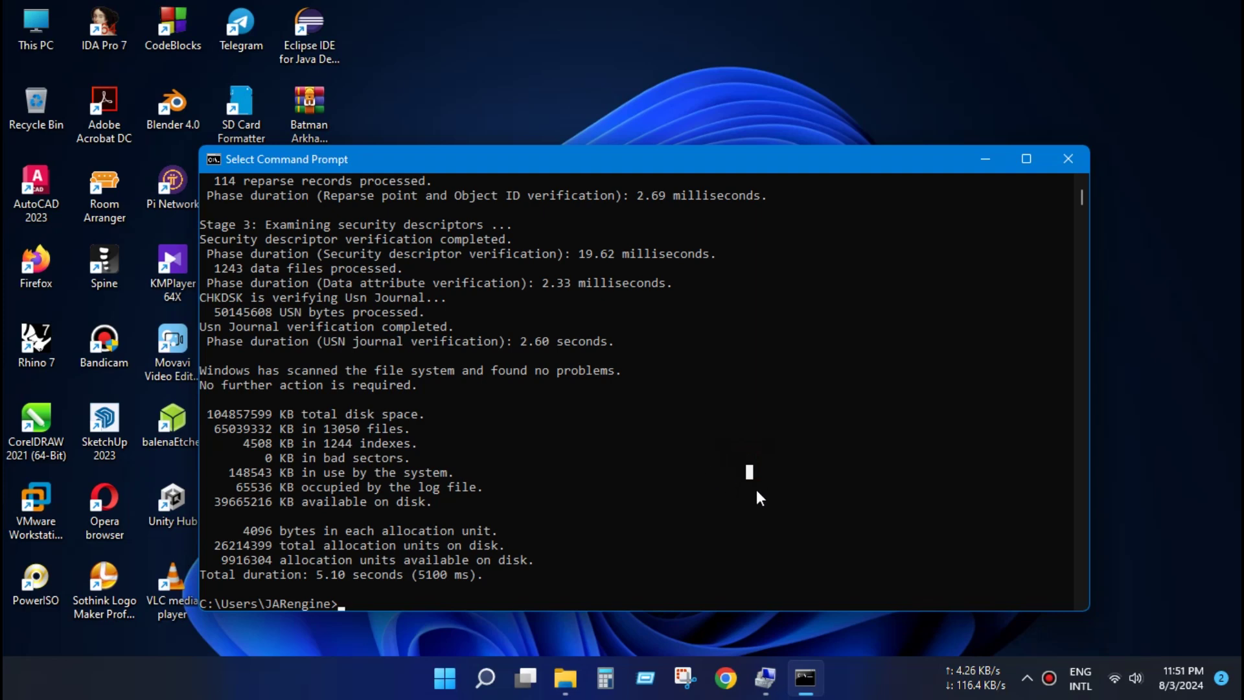
type("chkdsk I:")
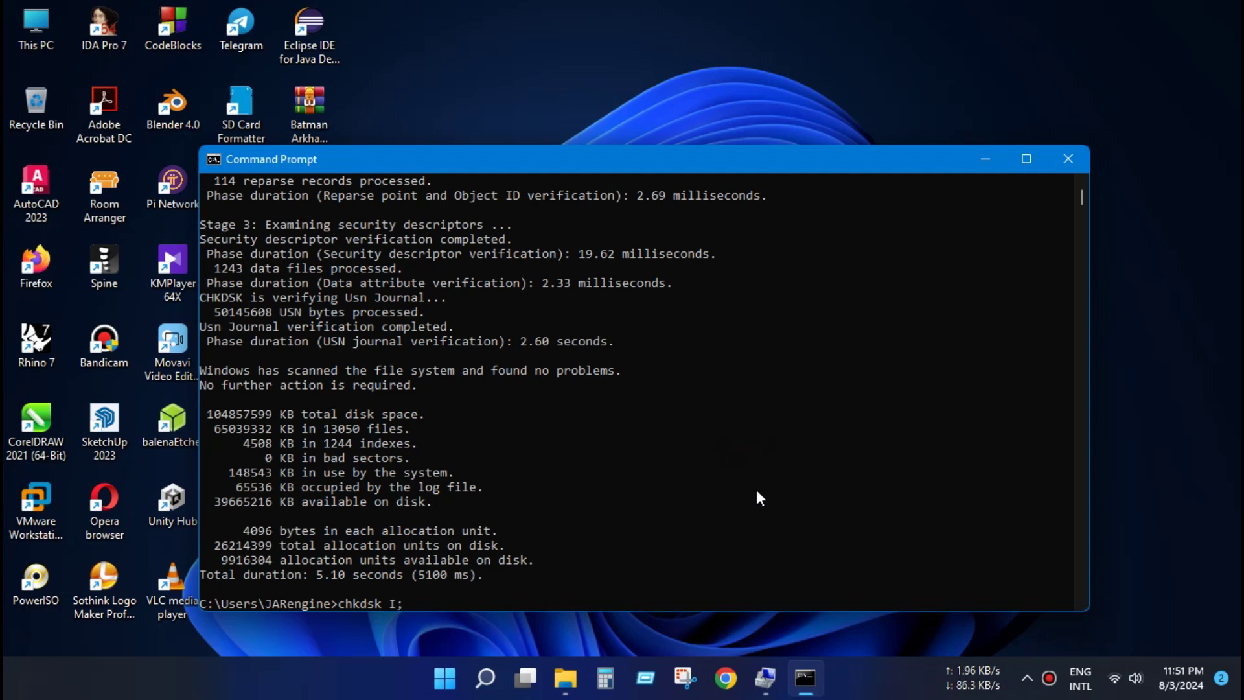
key("Return")
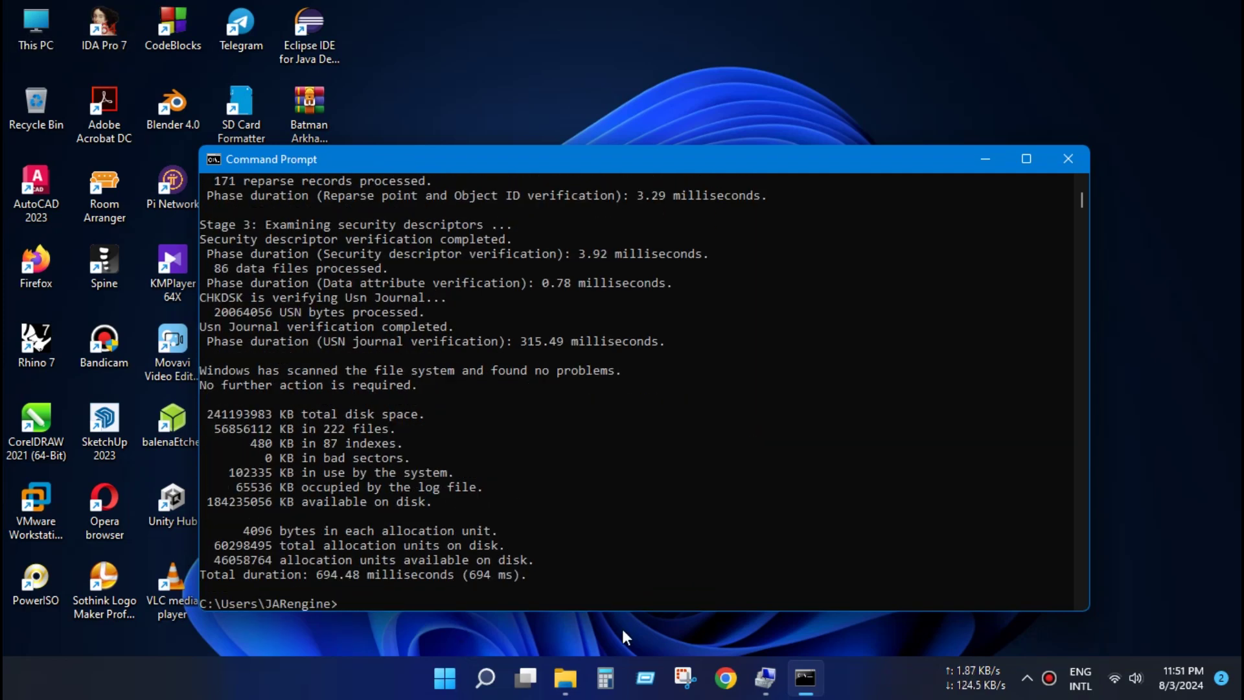
left_click(568, 690)
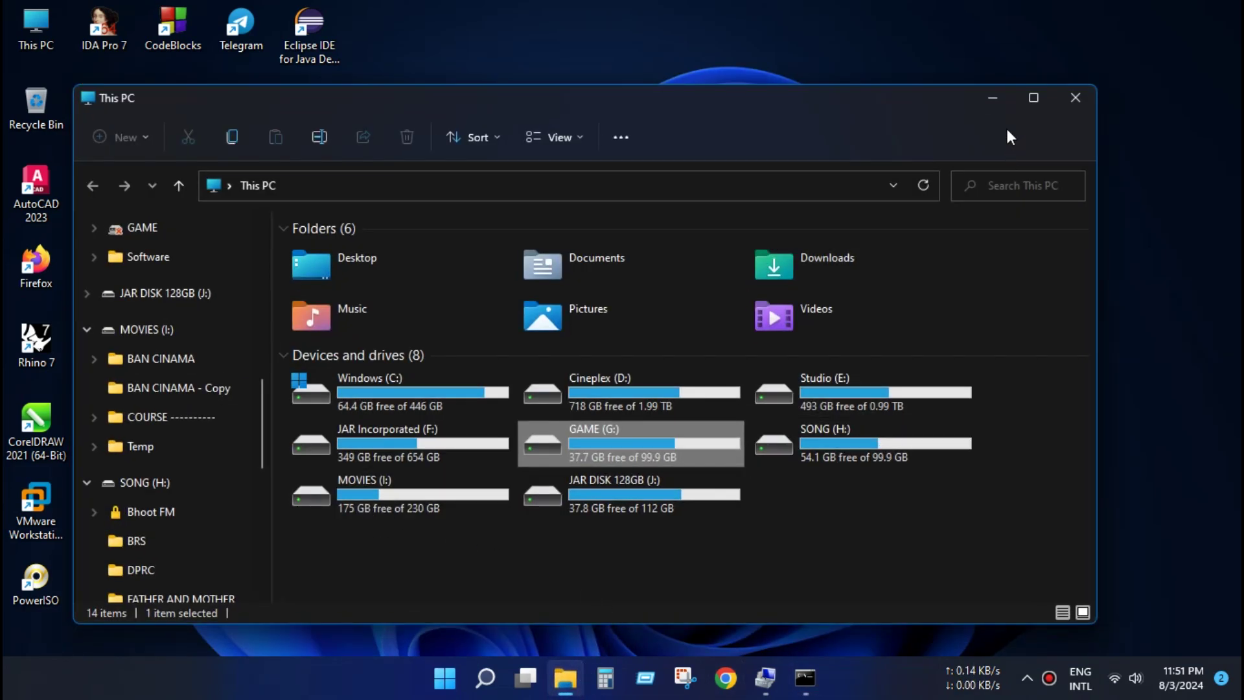
Run chkdsk H: on SONG, confirm no problems found, then close Command Prompt
left_click(998, 104)
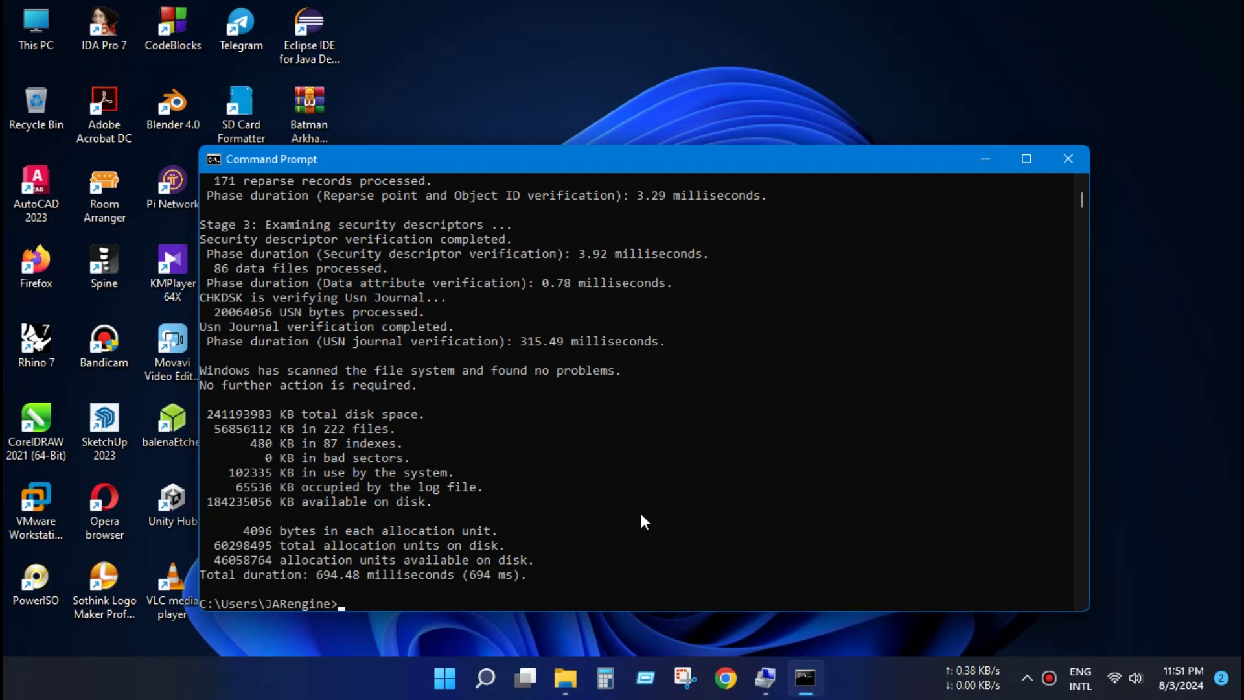
type("chkdsk")
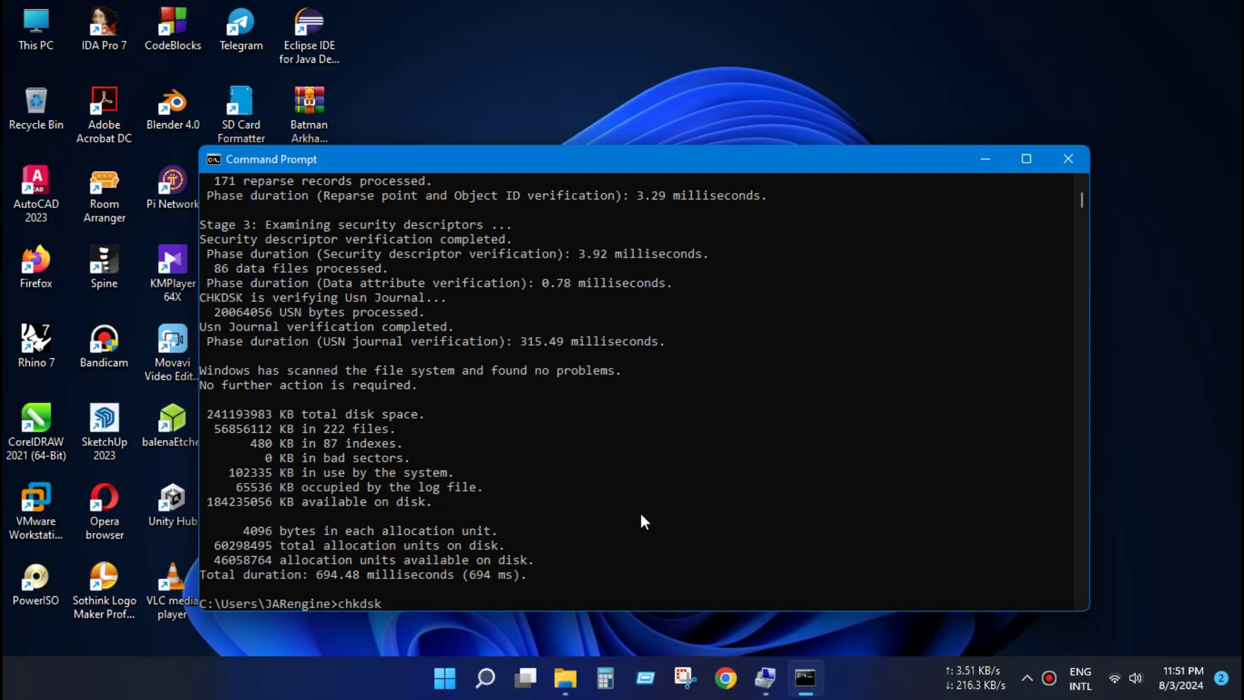
type(" H:")
key("Return")
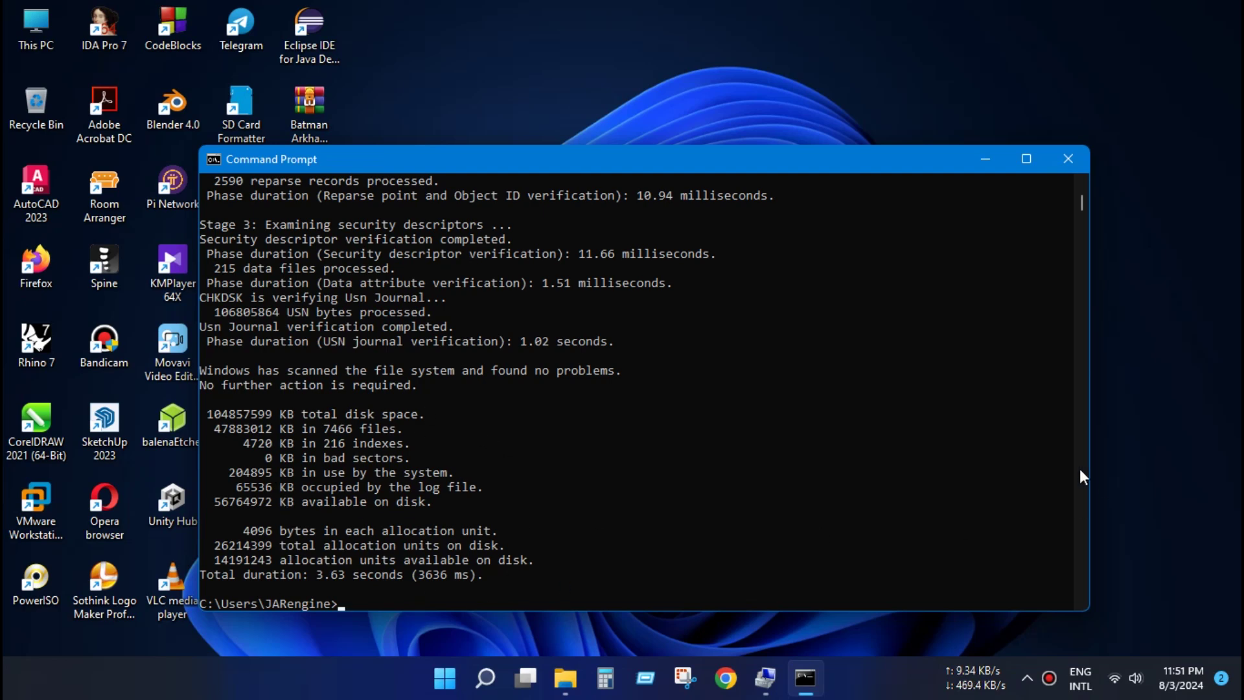
left_click(1067, 159)
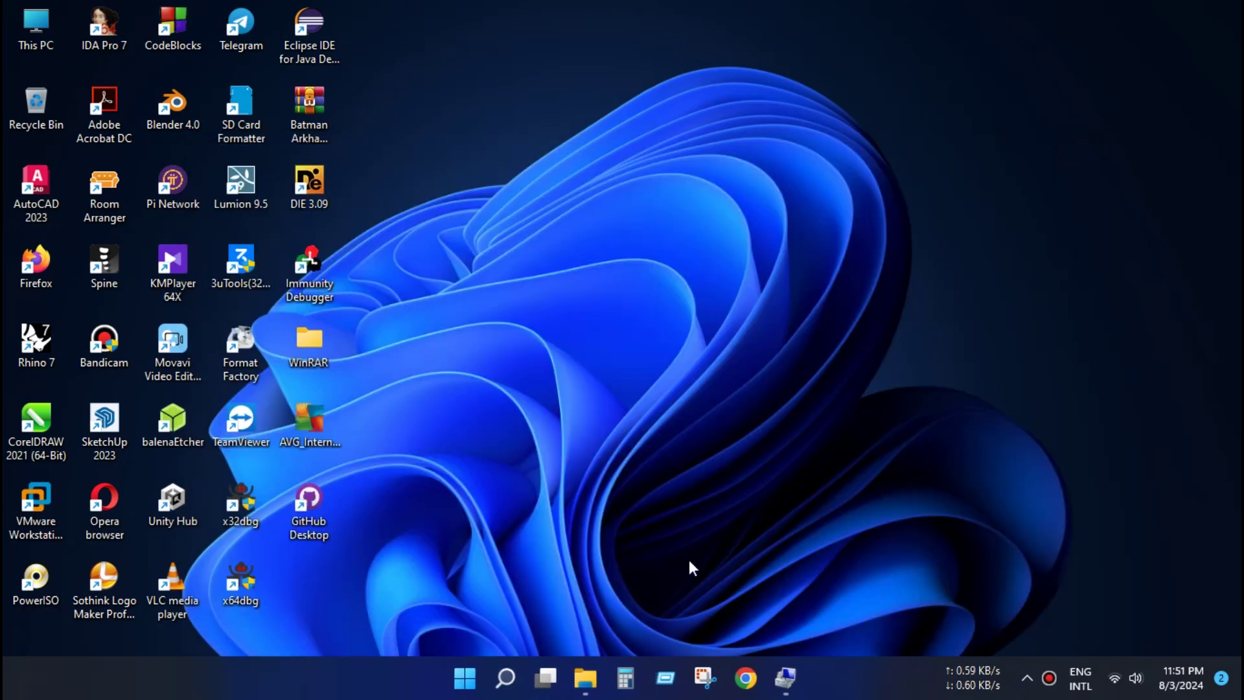
Scan GAME (G:) via Properties > Tools > Check; it reports no errors
left_click(584, 678)
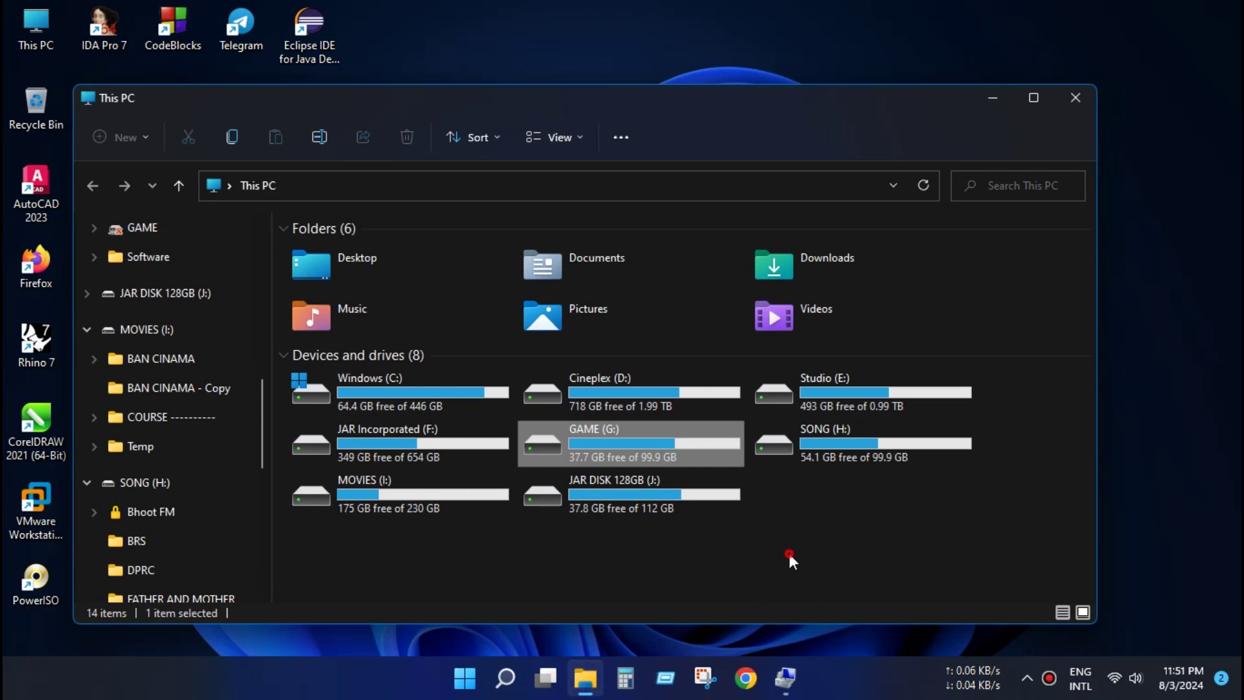
right_click(622, 429)
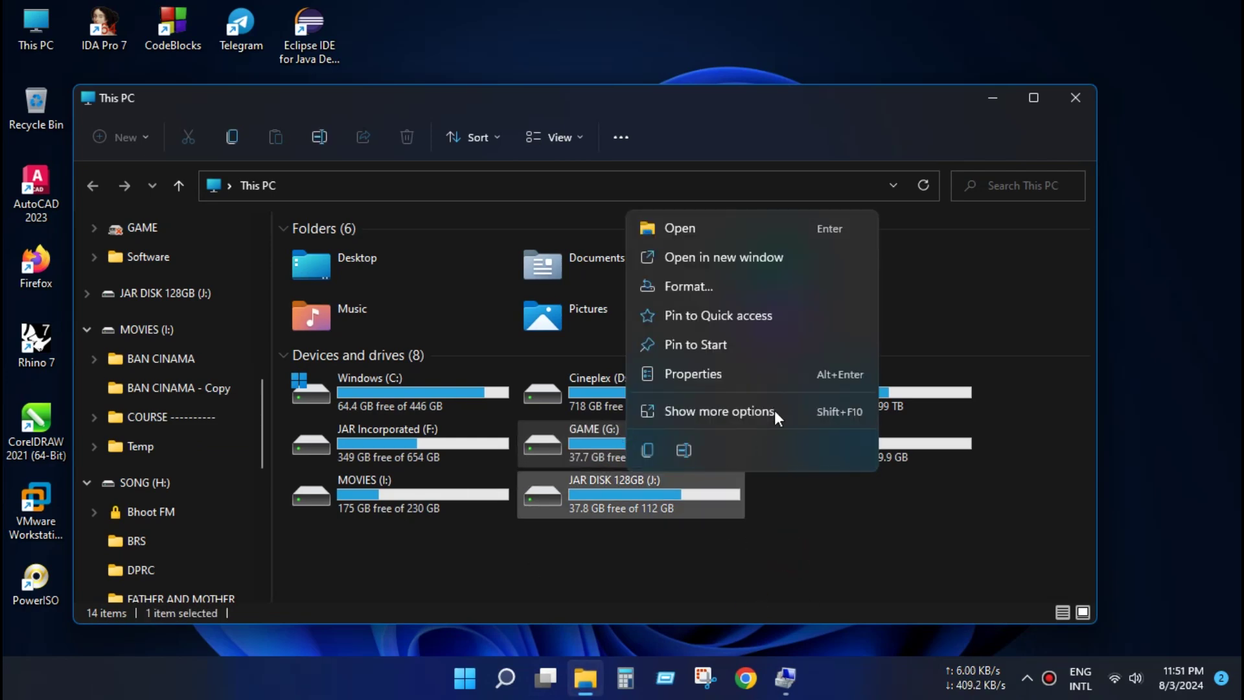
left_click(680, 411)
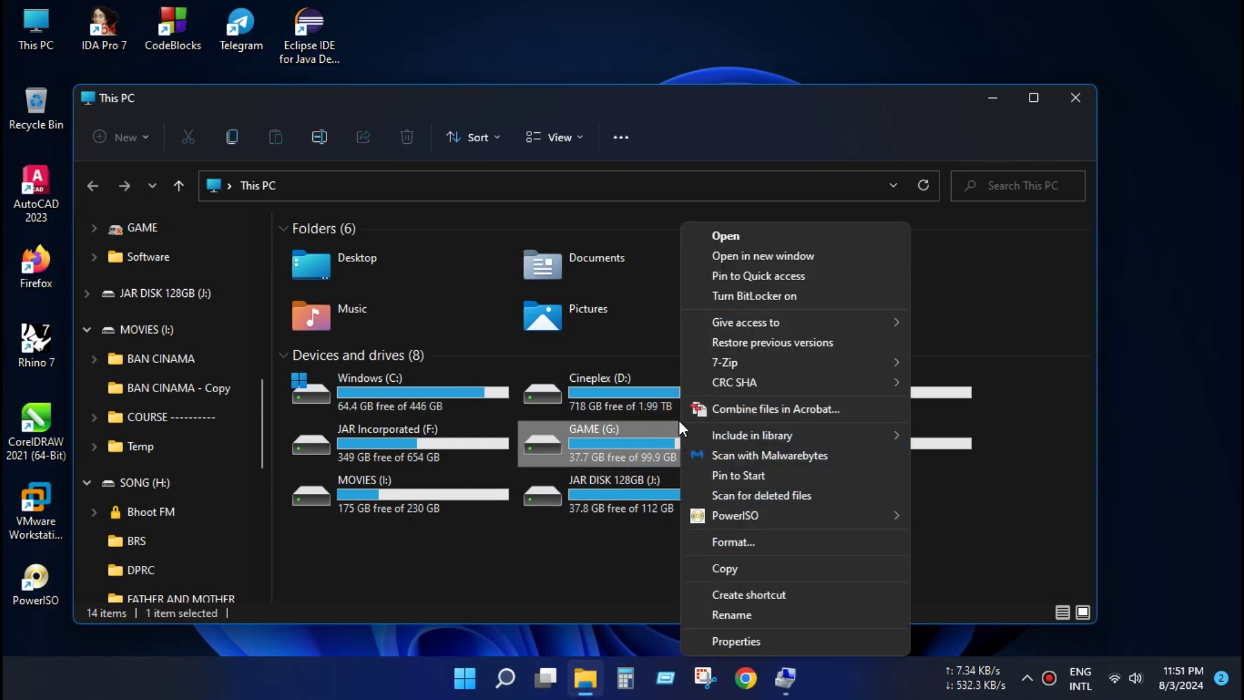
left_click(774, 642)
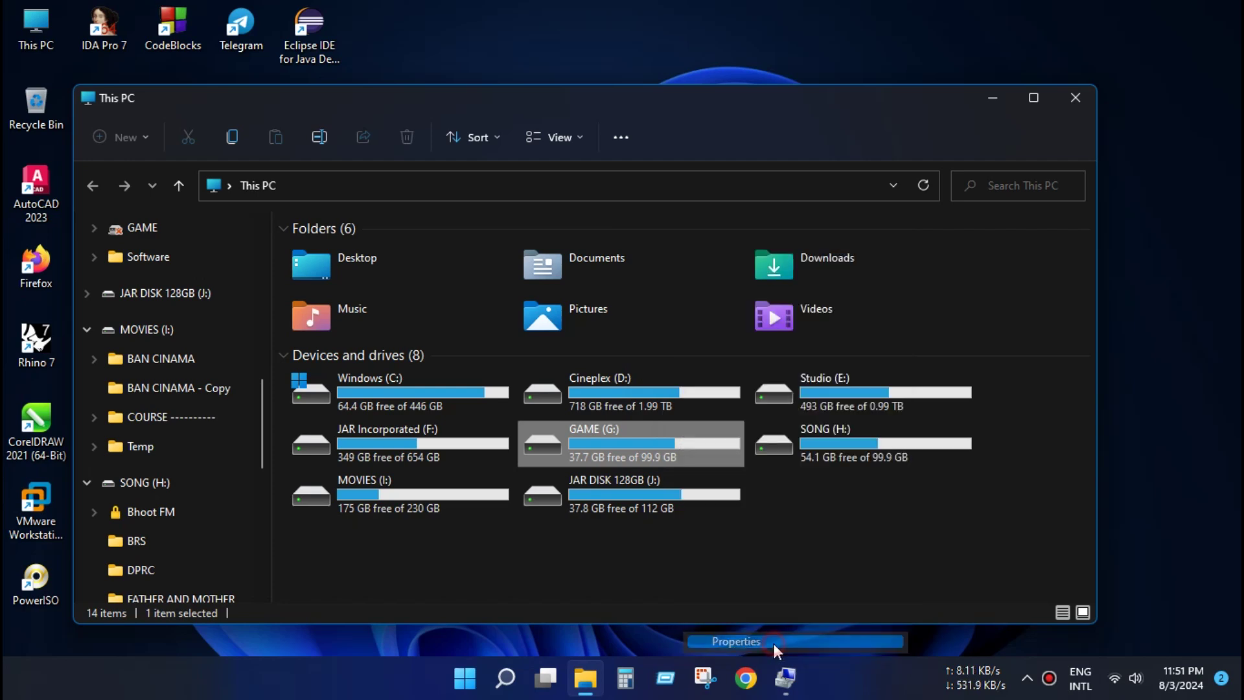
left_click(724, 253)
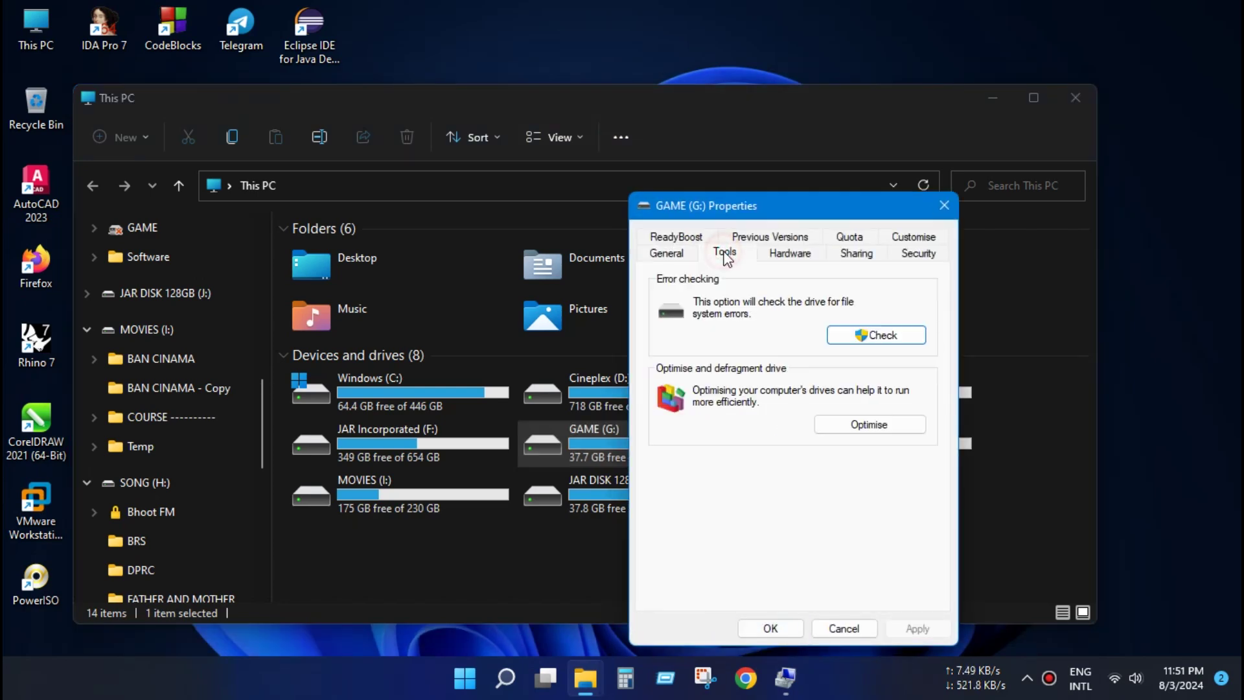
left_click(896, 336)
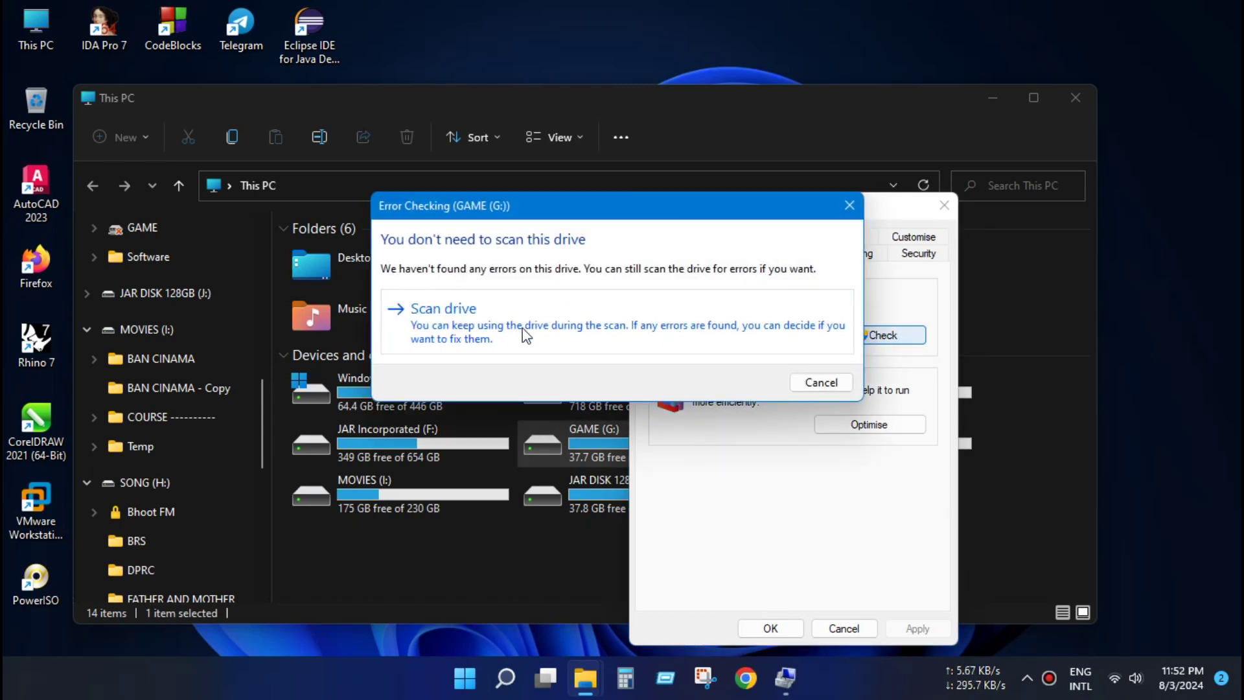
left_click(524, 335)
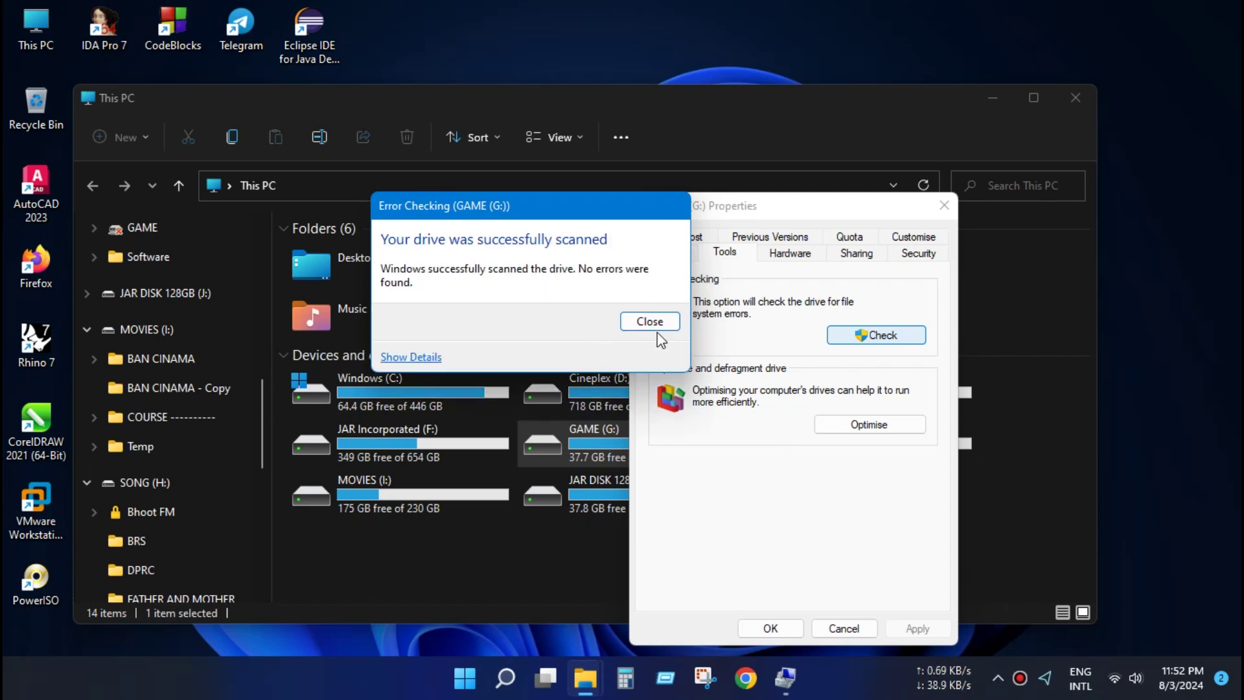
left_click(659, 323)
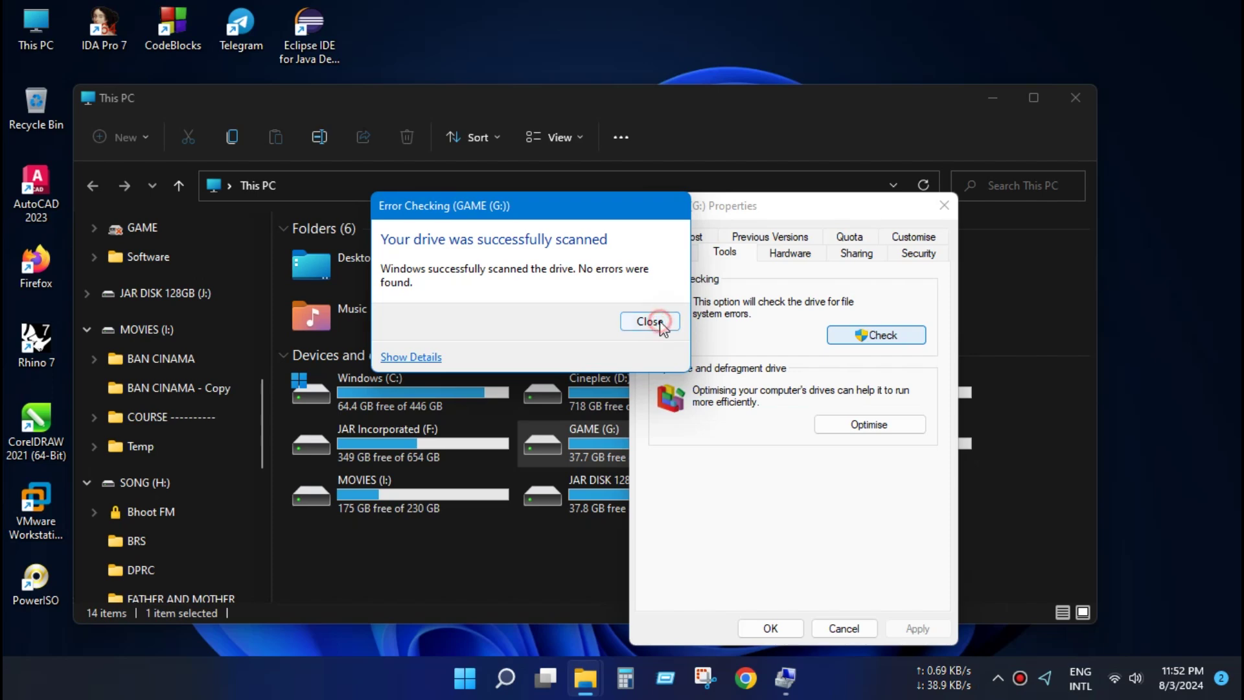
left_click(844, 629)
Scan SONG (H:) via Properties > Tools > Check, confirming no errors, then close its properties
right_click(862, 433)
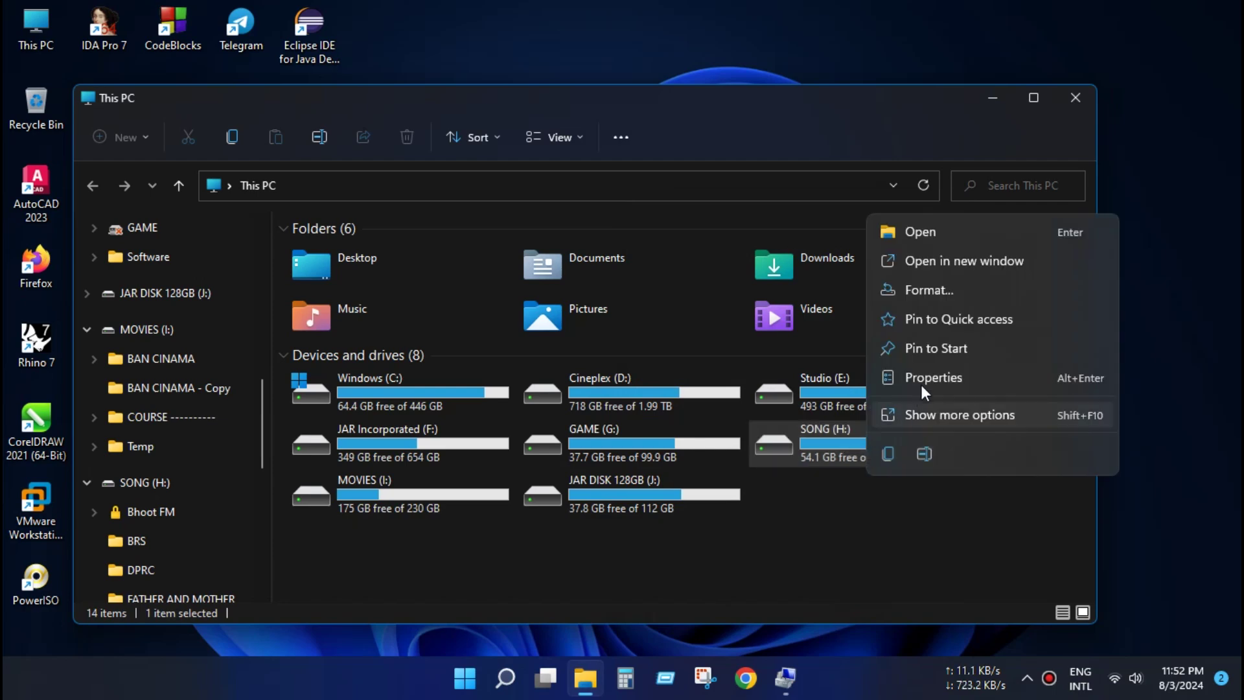
left_click(924, 418)
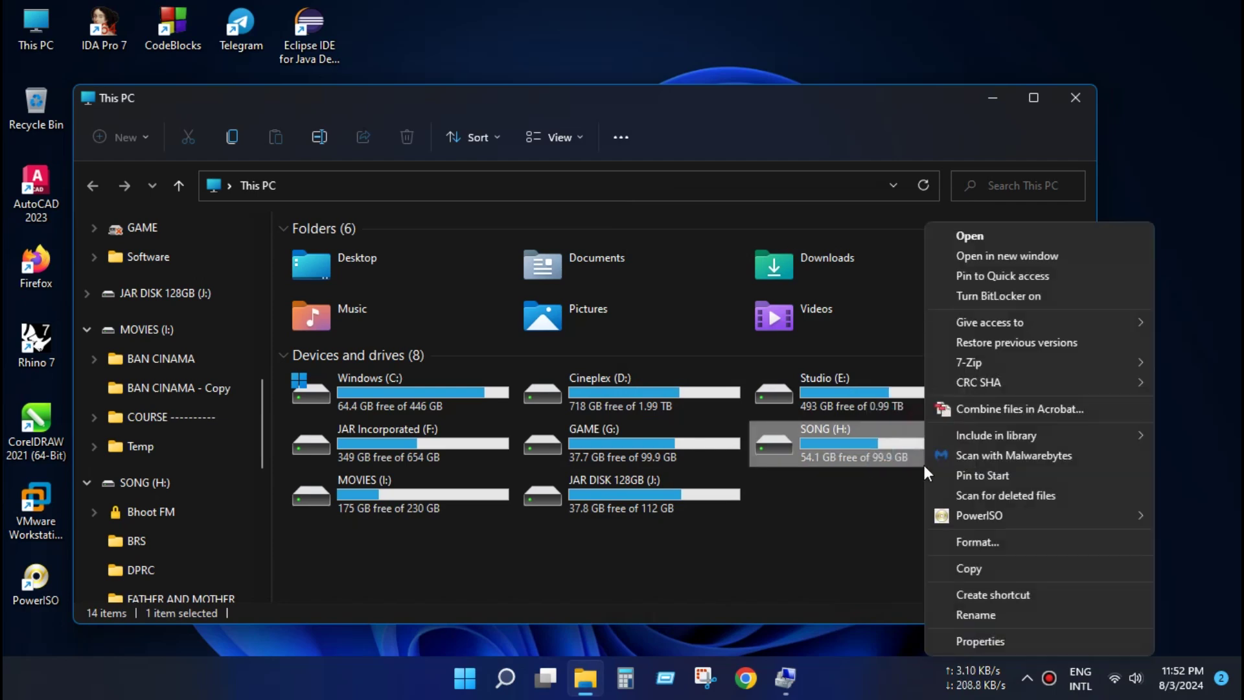
left_click(959, 639)
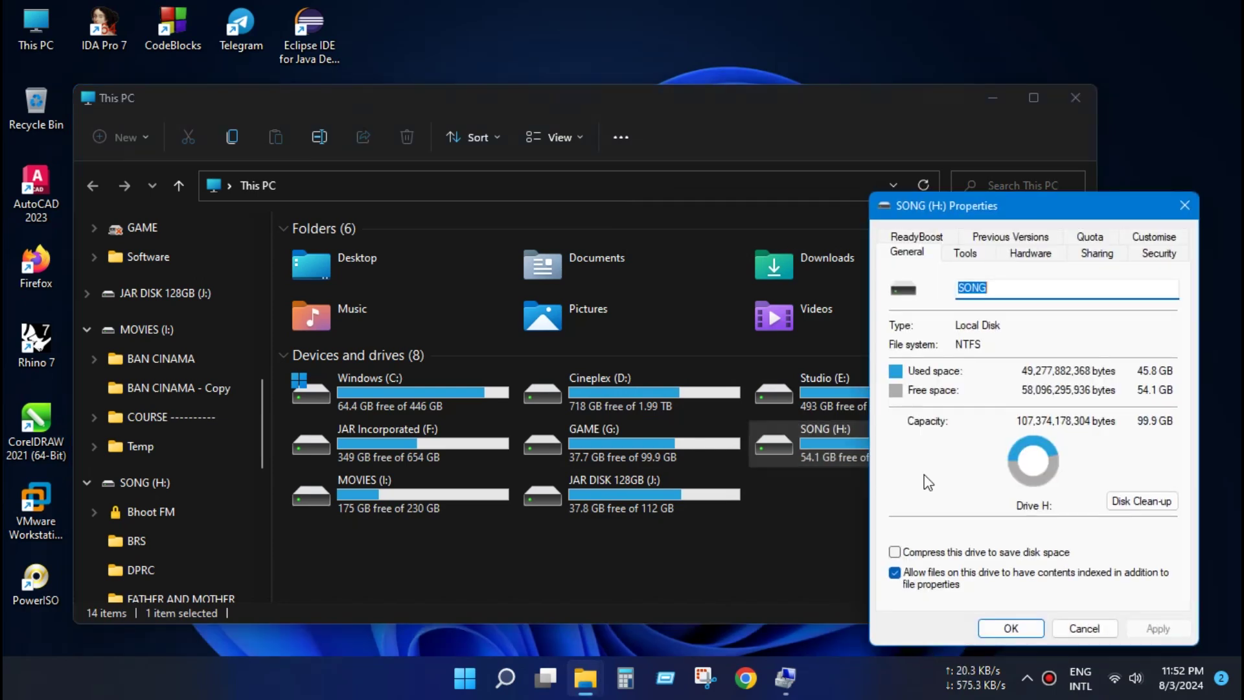
left_click(948, 241)
left_click(964, 237)
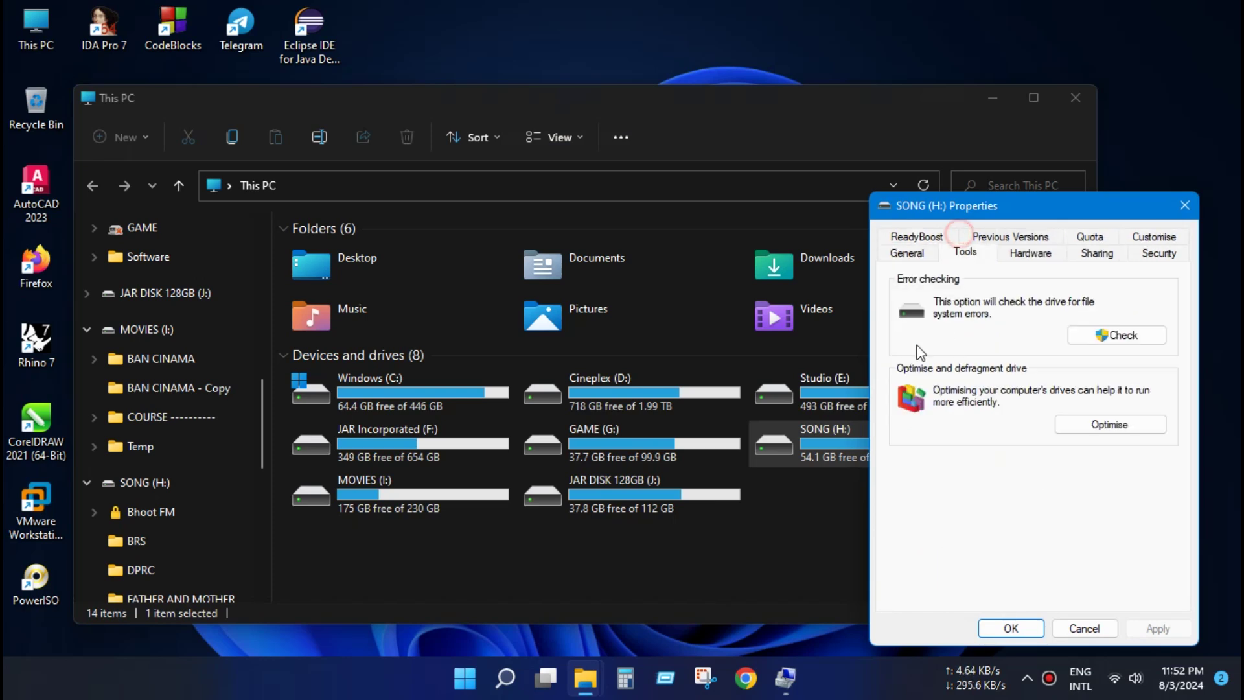
left_click(1117, 338)
left_click(526, 319)
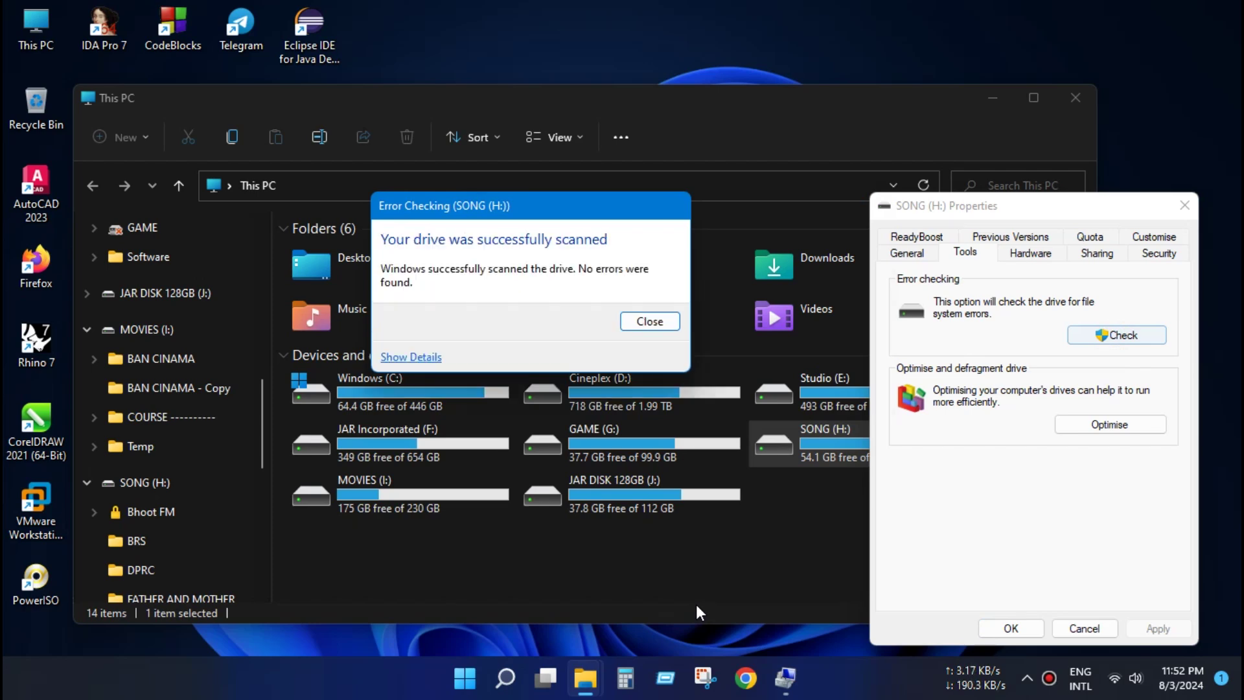
left_click(648, 322)
left_click(1071, 631)
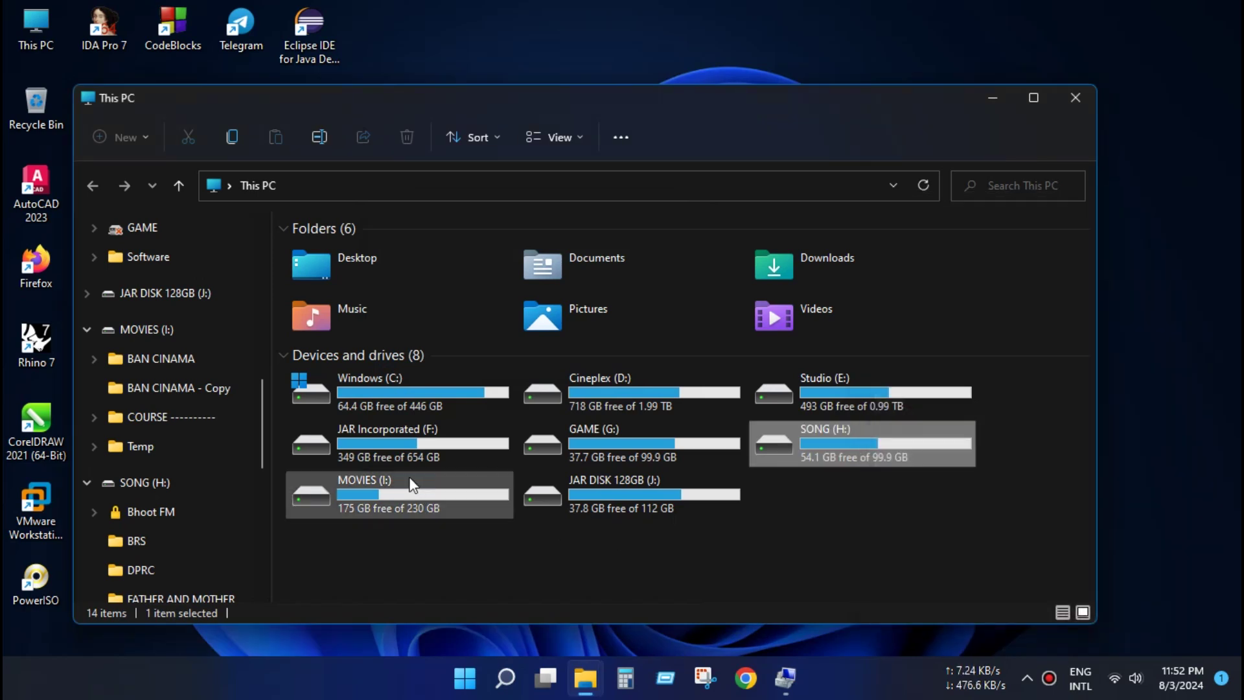
Run Check > Scan drive on MOVIES (I:) from its Properties Tools tab, then close the no-errors result and the dialog
left_click(411, 483)
right_click(407, 482)
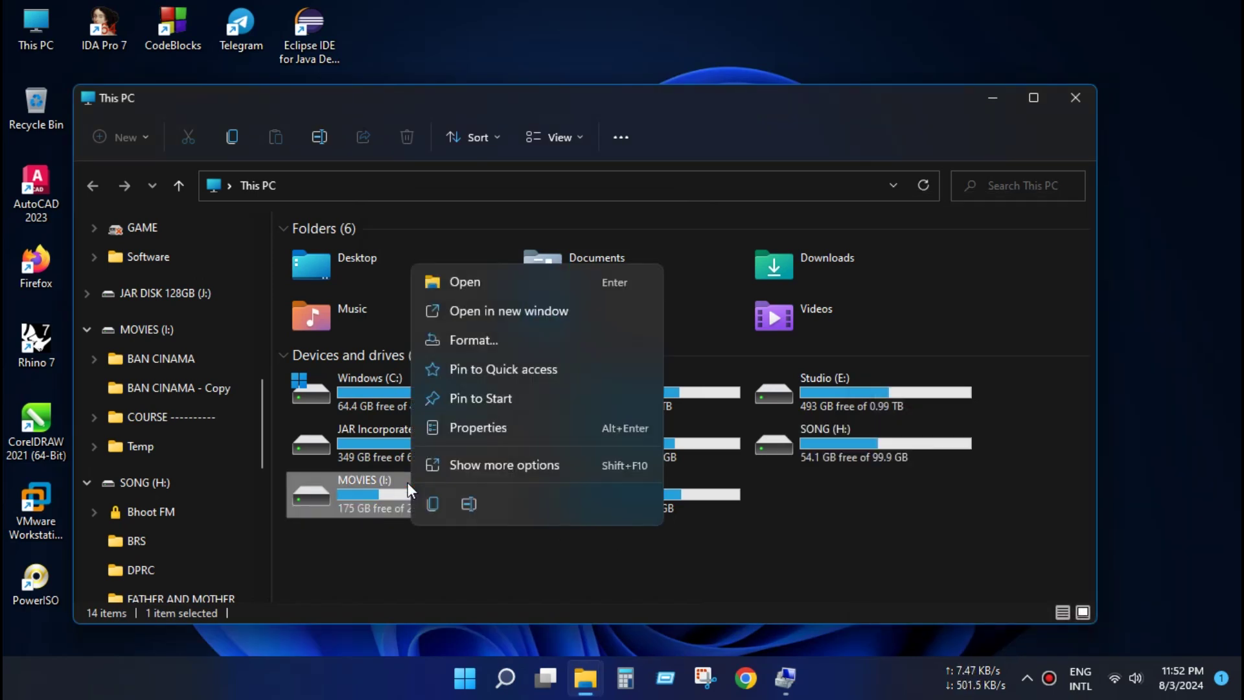
left_click(461, 426)
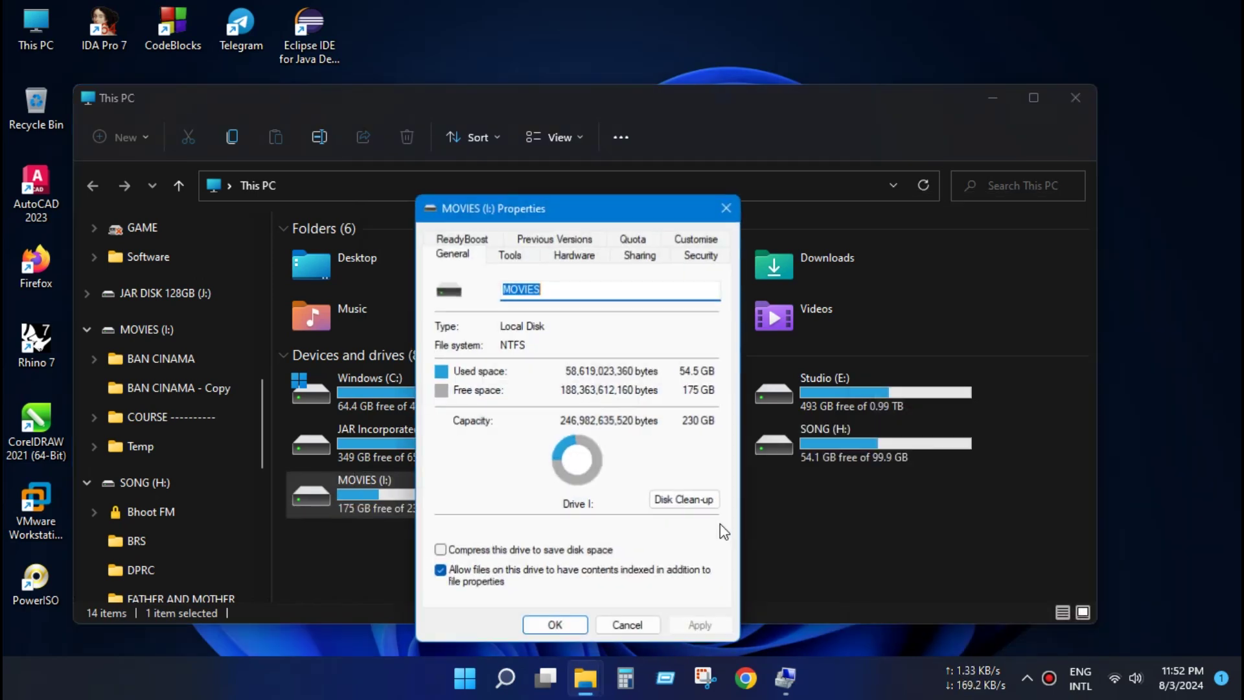
left_click(512, 254)
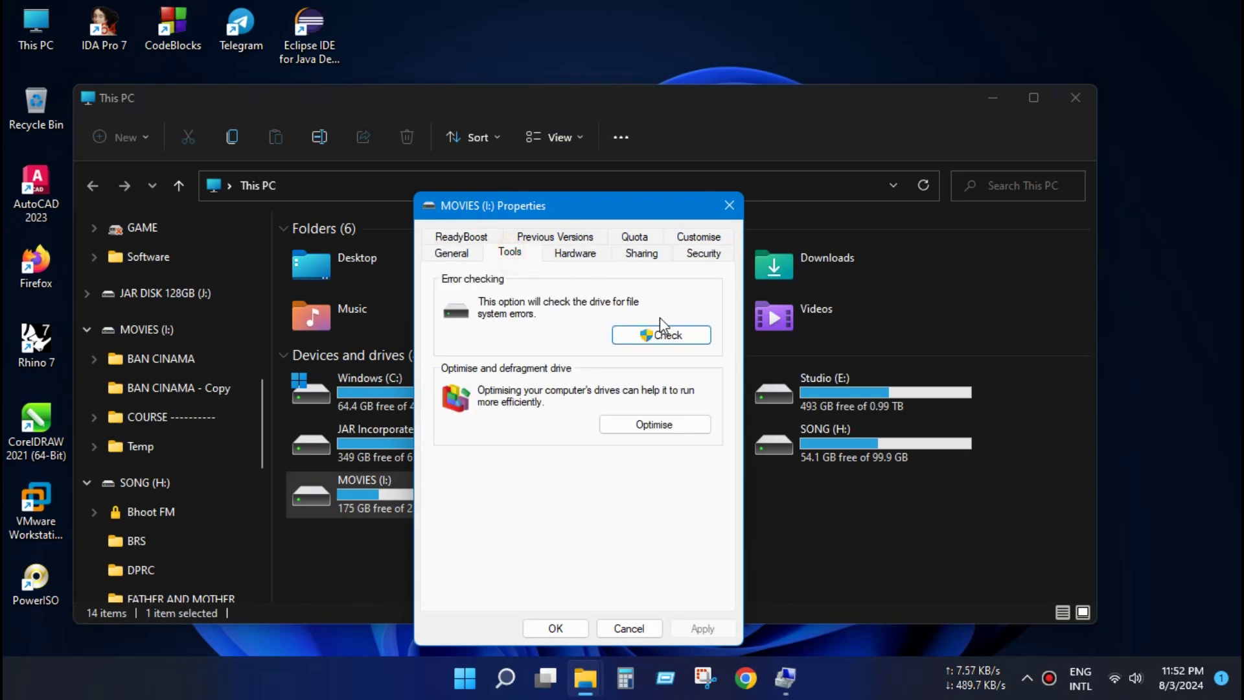
left_click(662, 335)
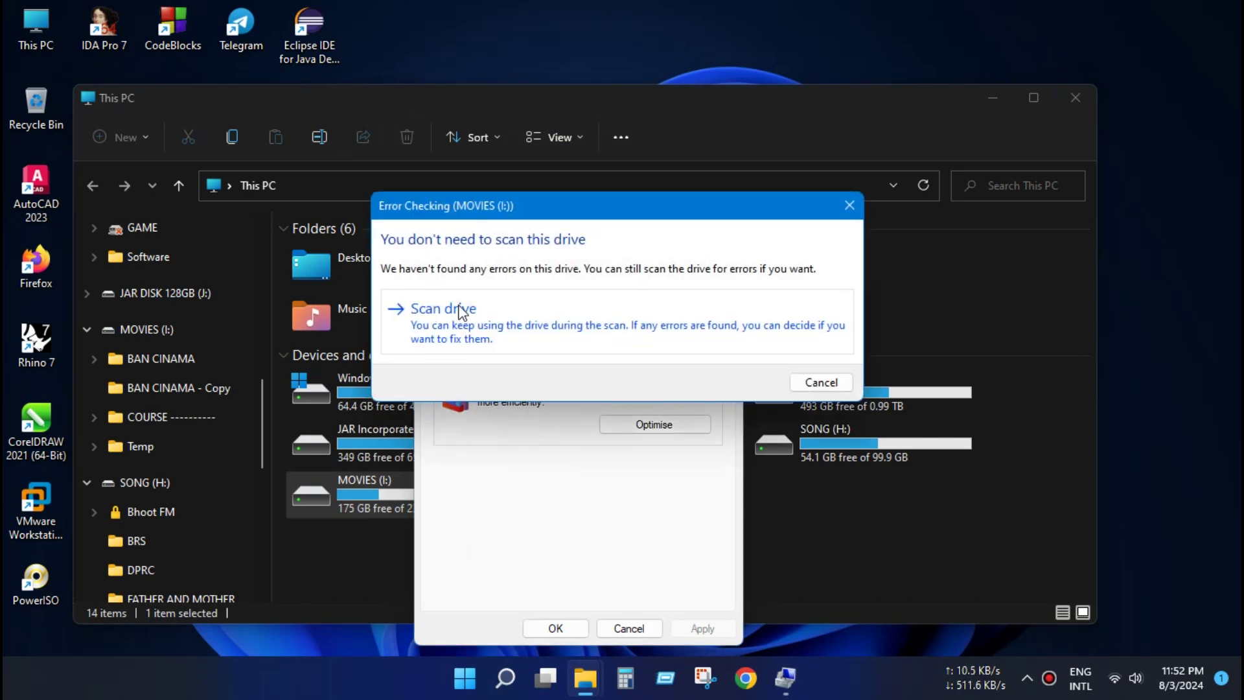
left_click(443, 309)
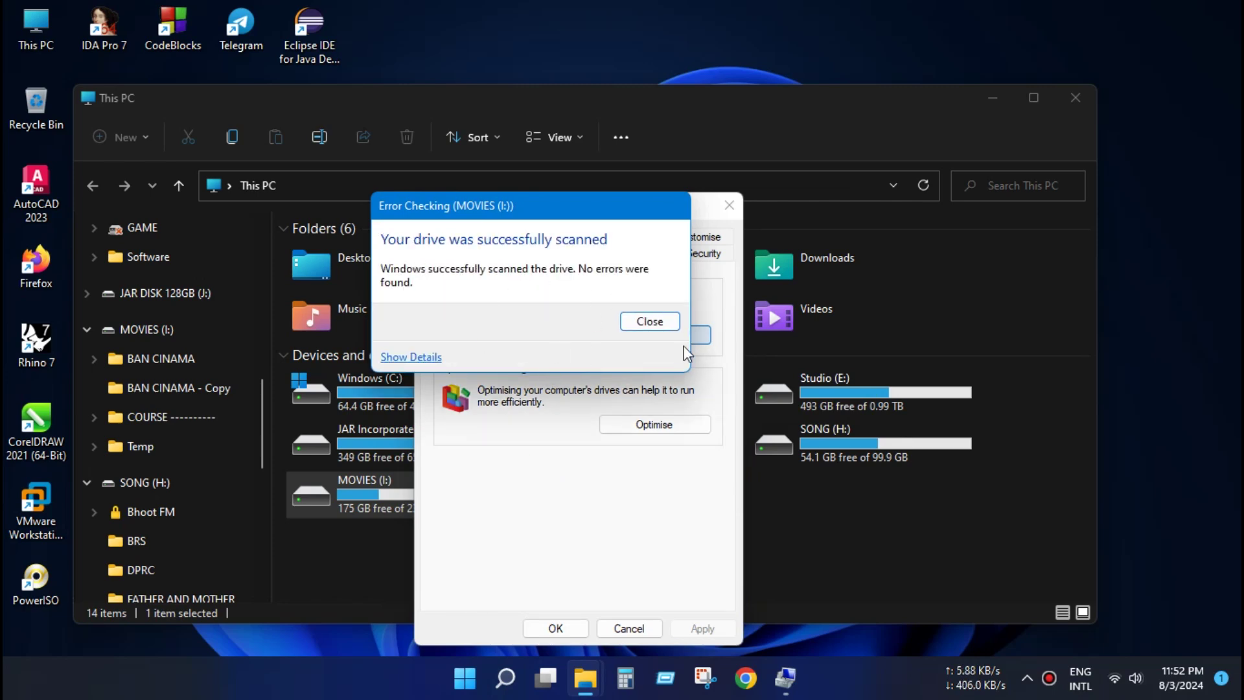
left_click(650, 322)
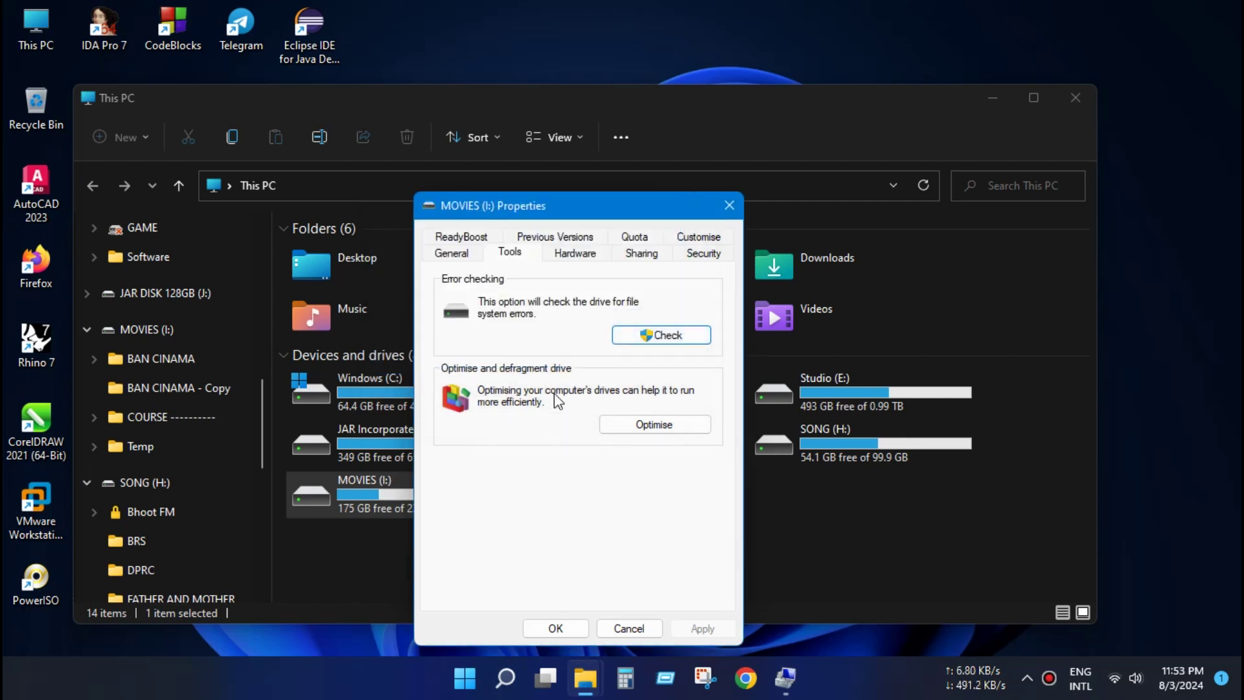
left_click(628, 626)
Open GAME (G:) from This PC to view its GAME and Software folders, Career file and Win10 ISO
left_click(764, 510)
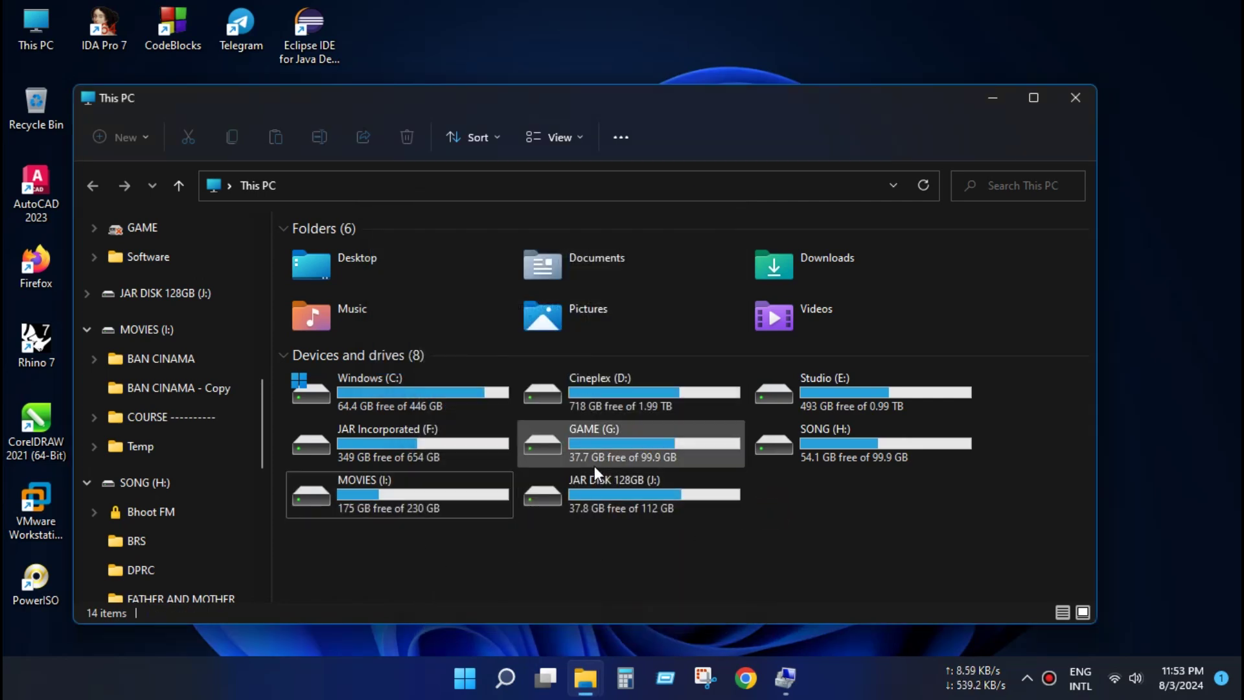
double_click(625, 446)
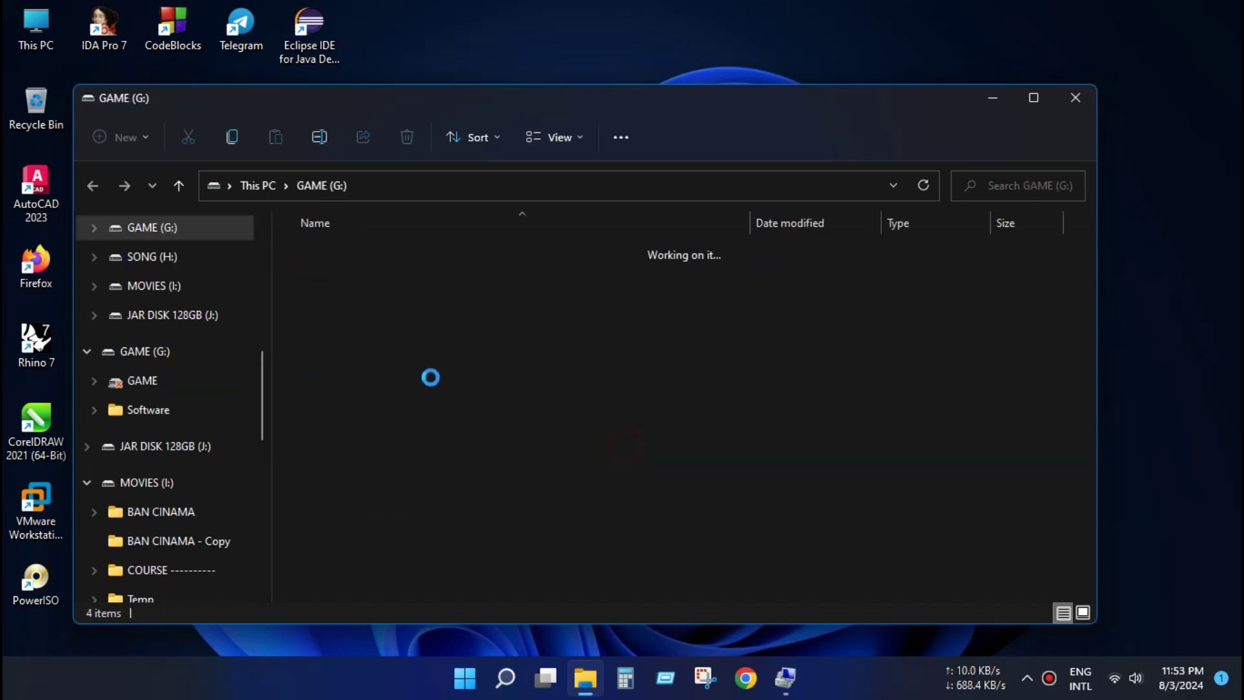